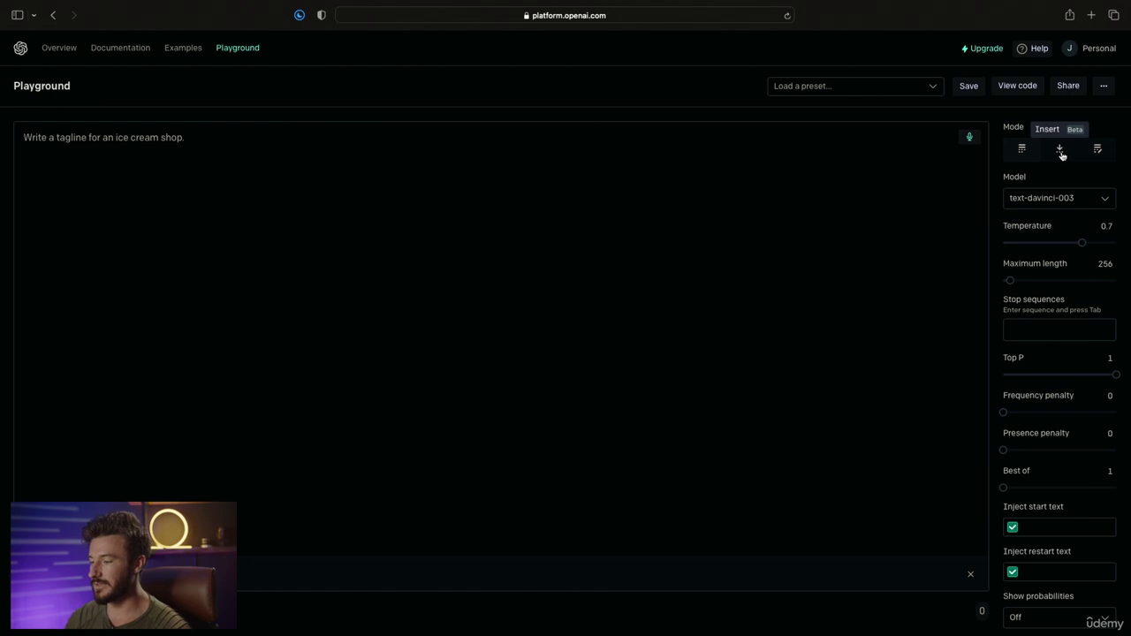
# Step: In Complete mode, submit the prompt "what is the capital of alaska"
pyautogui.click(1097, 152)
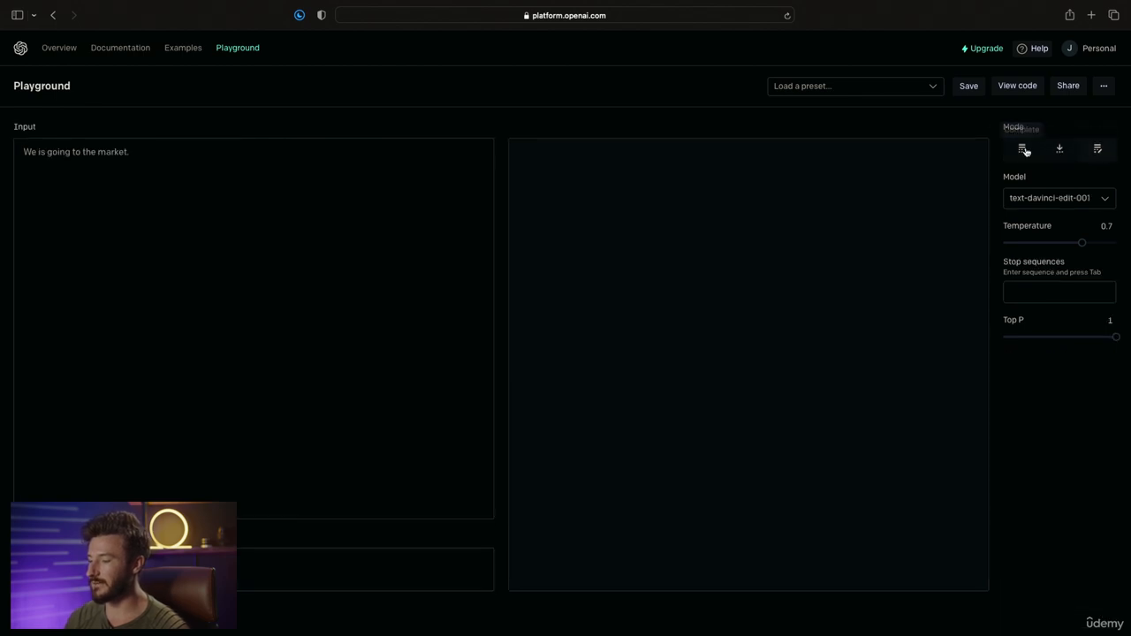
pyautogui.click(1023, 151)
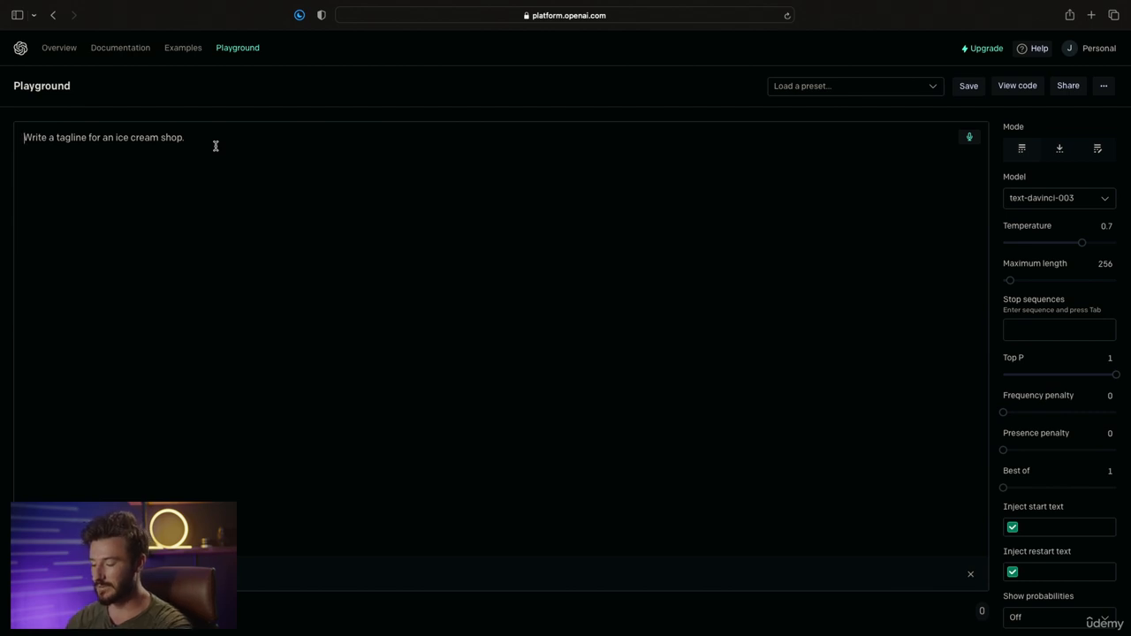
pyautogui.write('what i')
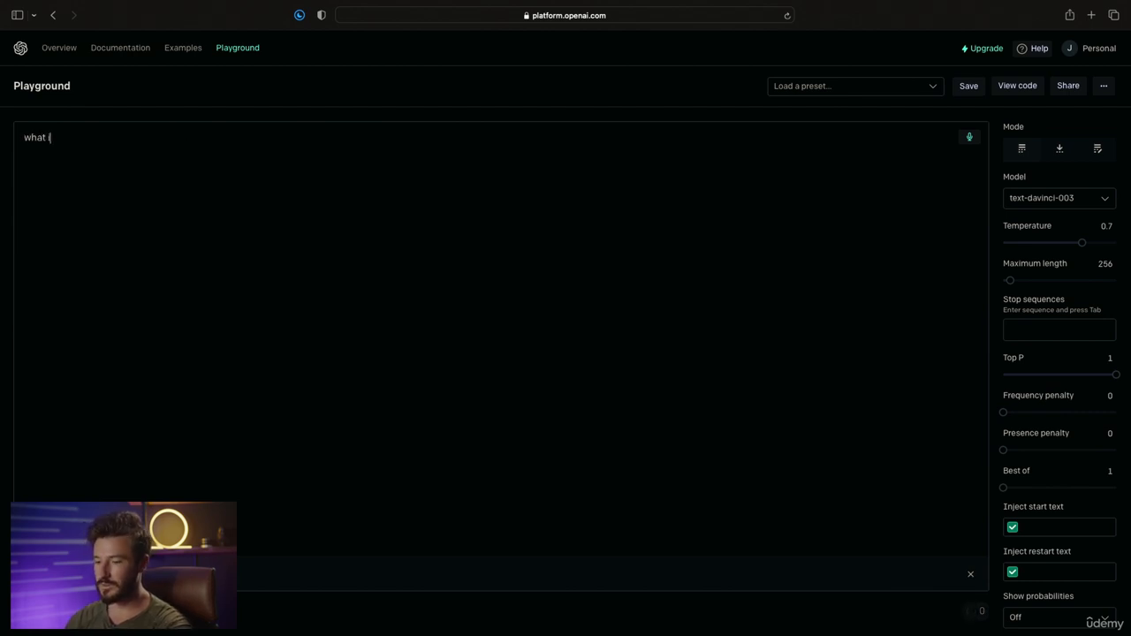
pyautogui.write('s the capital of alaska')
pyautogui.press('Return')
pyautogui.hotkey('ctrl', 'Return')
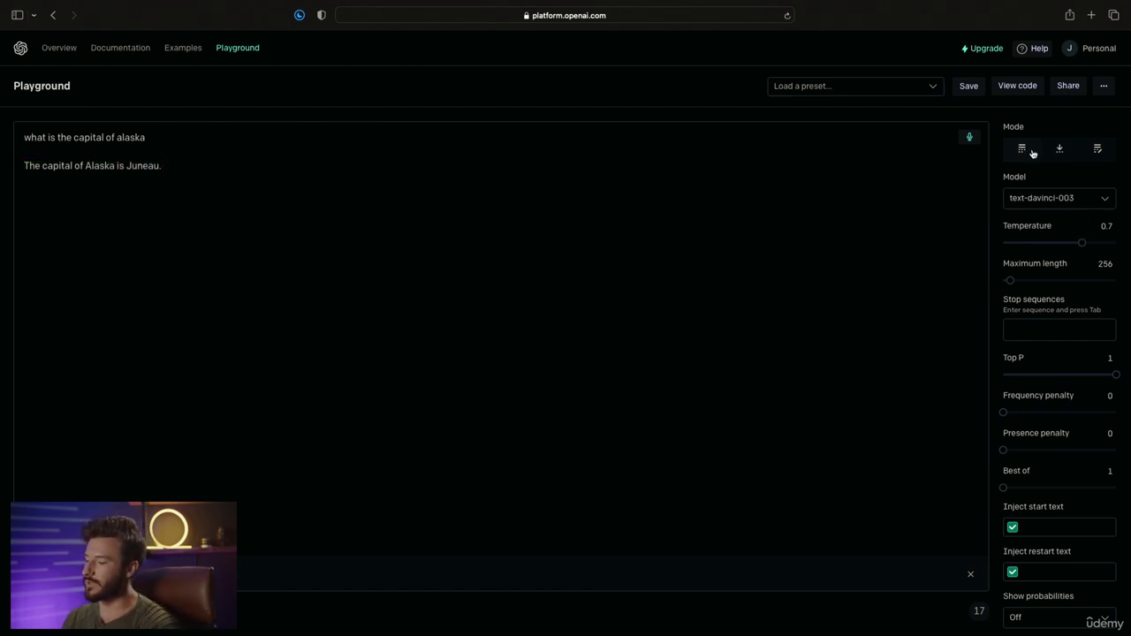
# Step: Look through the models available for Complete mode, keeping the current model selected
pyautogui.click(1077, 204)
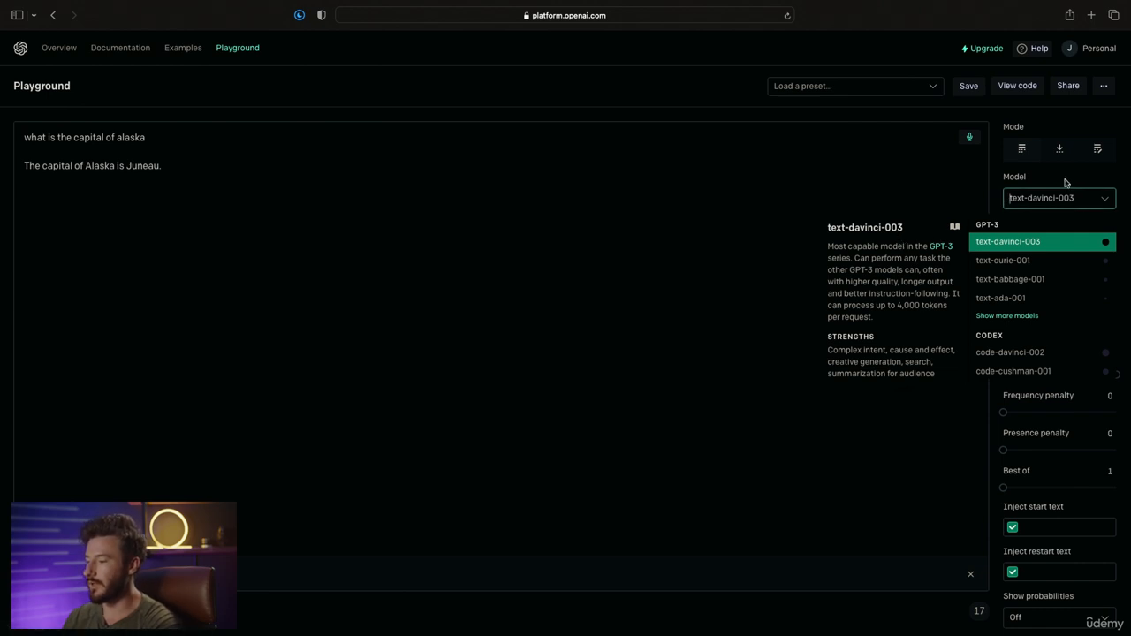
pyautogui.click(1065, 179)
pyautogui.moveTo(1098, 266)
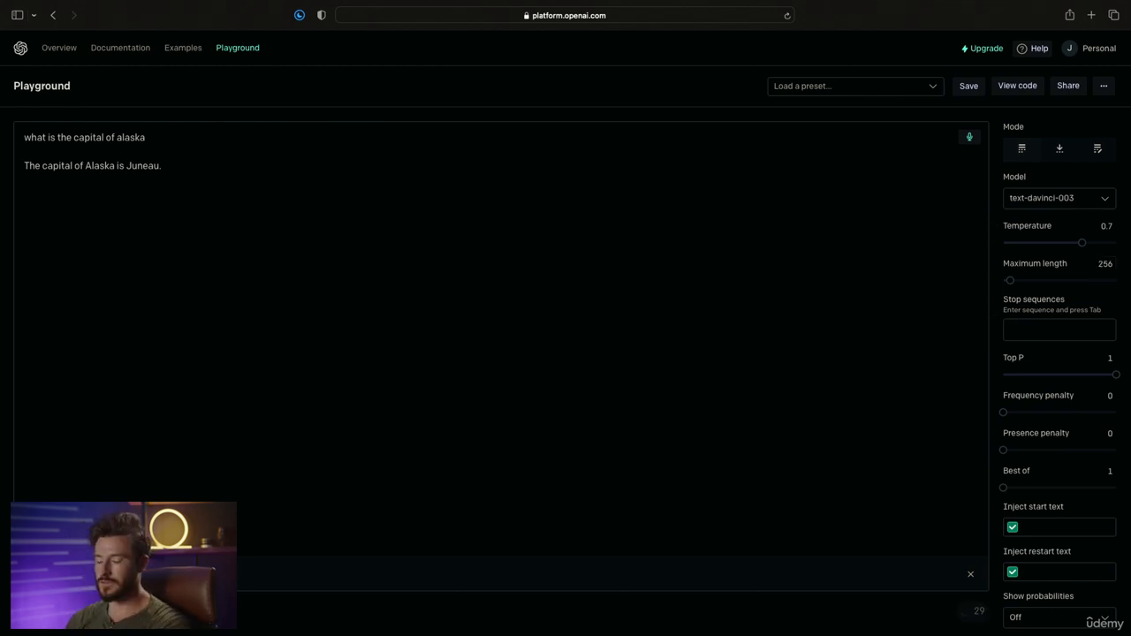
# Step: Below the first answer, add and submit the prompt "write me a 150 word overview about the history of Juneau"
pyautogui.press('Return')
pyautogui.press('Return')
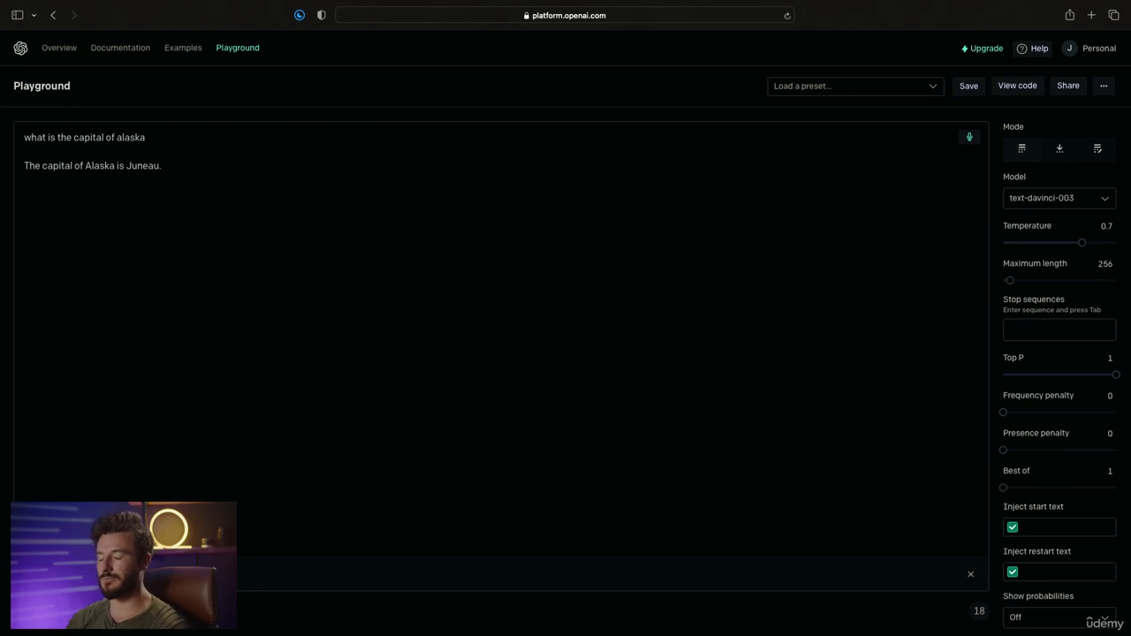
pyautogui.write('write b')
pyautogui.press('BackSpace')
pyautogui.write('me ')
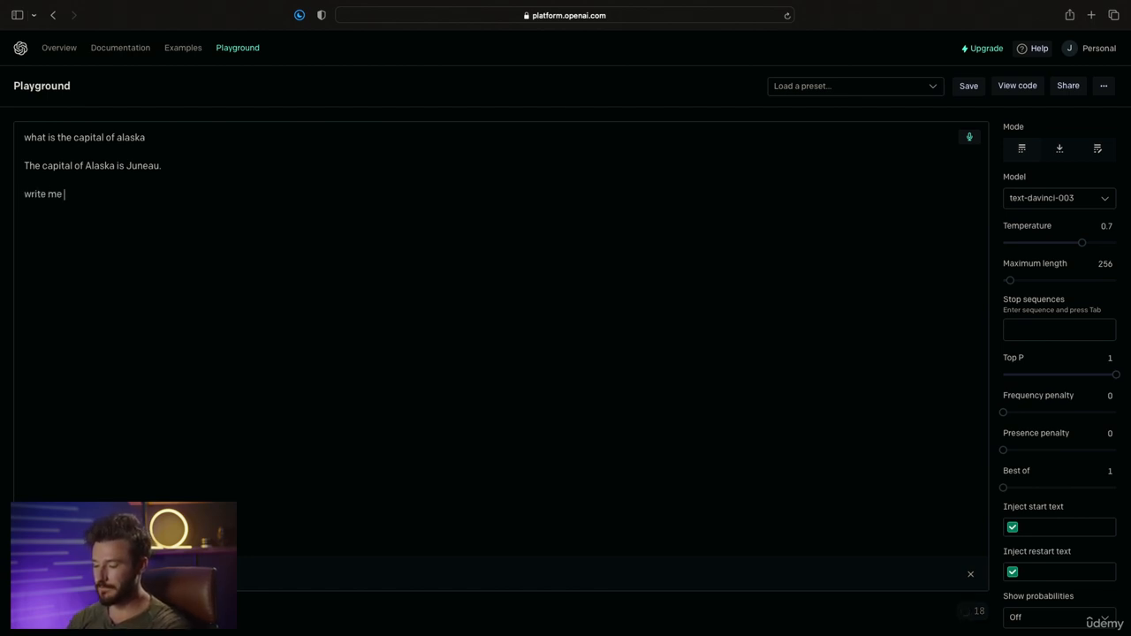
pyautogui.write('a 150 word')
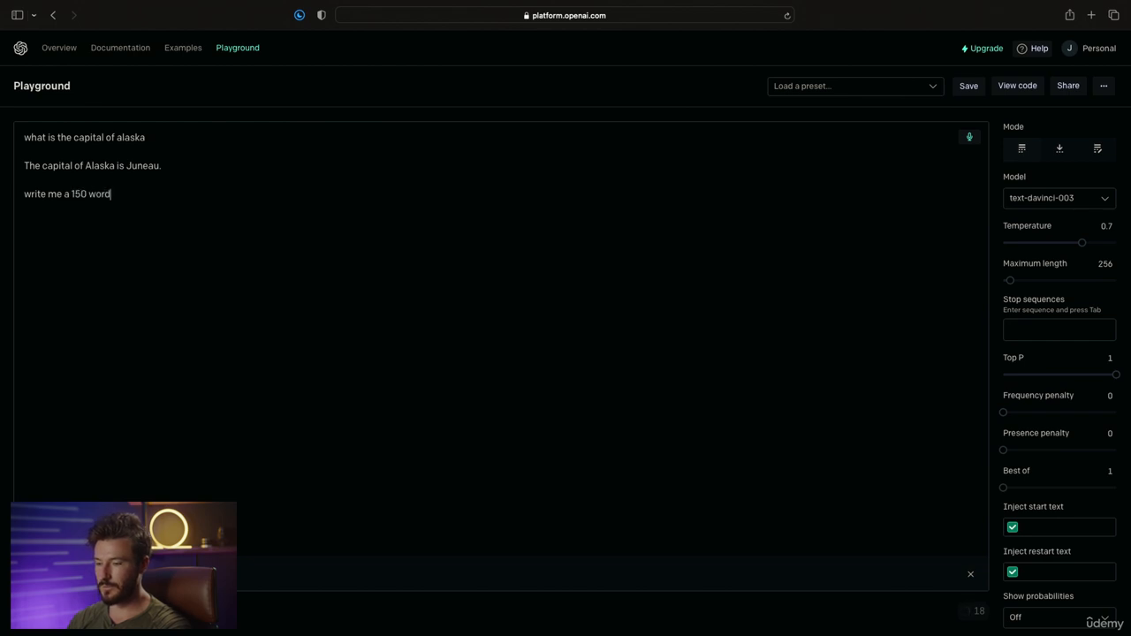
pyautogui.write(' overv')
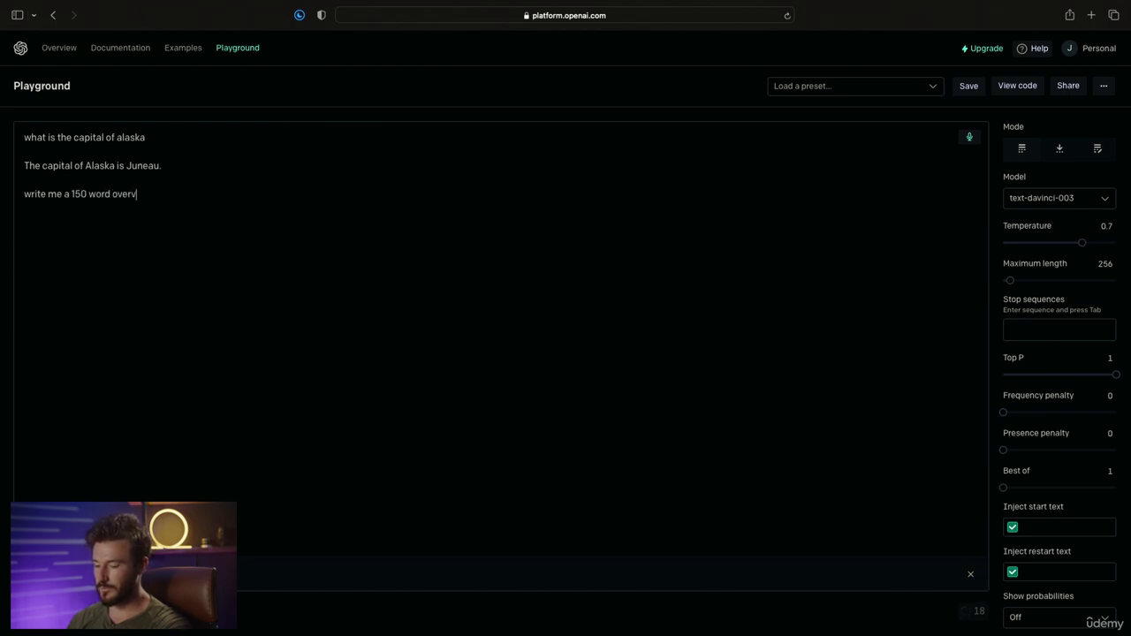
pyautogui.write('iew about the h')
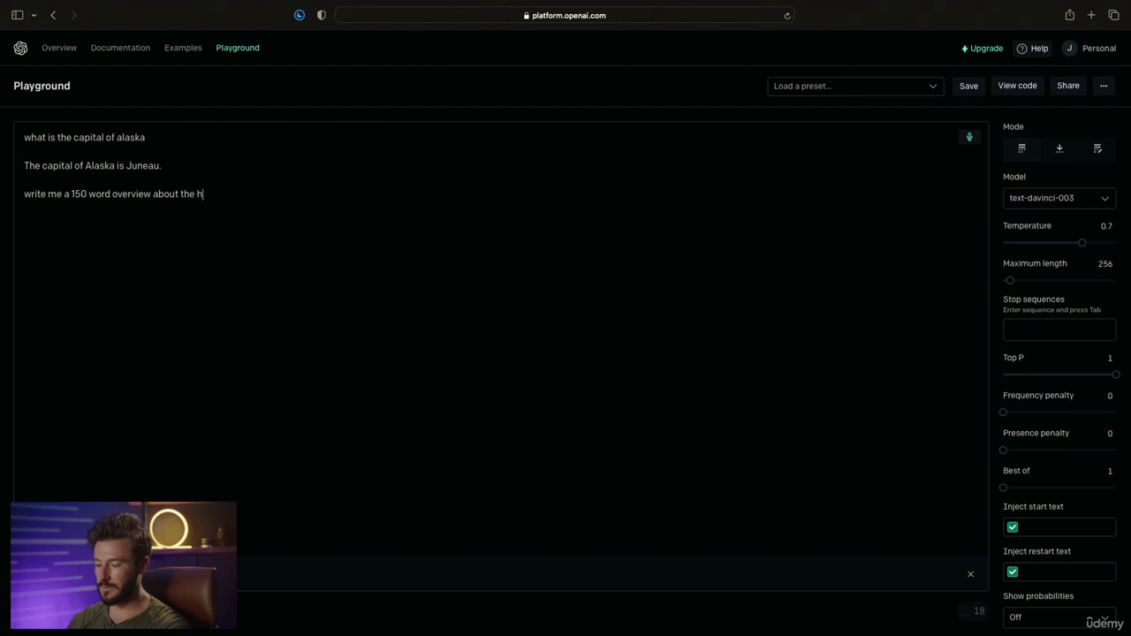
pyautogui.write('istory of Juneau')
pyautogui.press('super+Return')
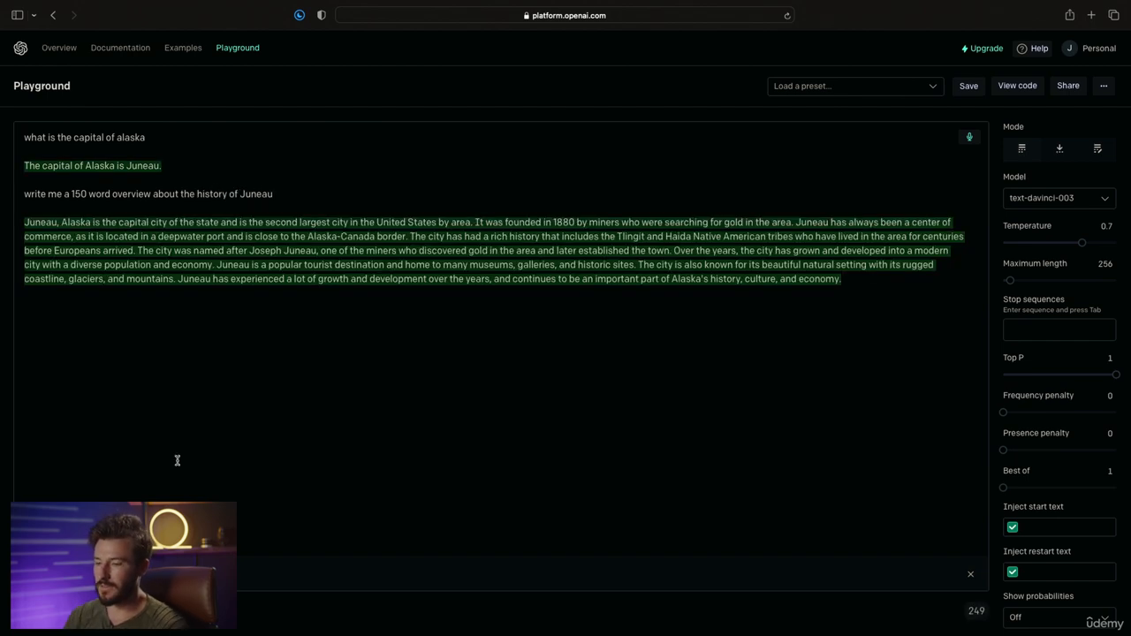
# Step: Switch to Insert mode, place an [insert] marker before "Over the years" in the Juneau overview, and submit it
pyautogui.click(1058, 149)
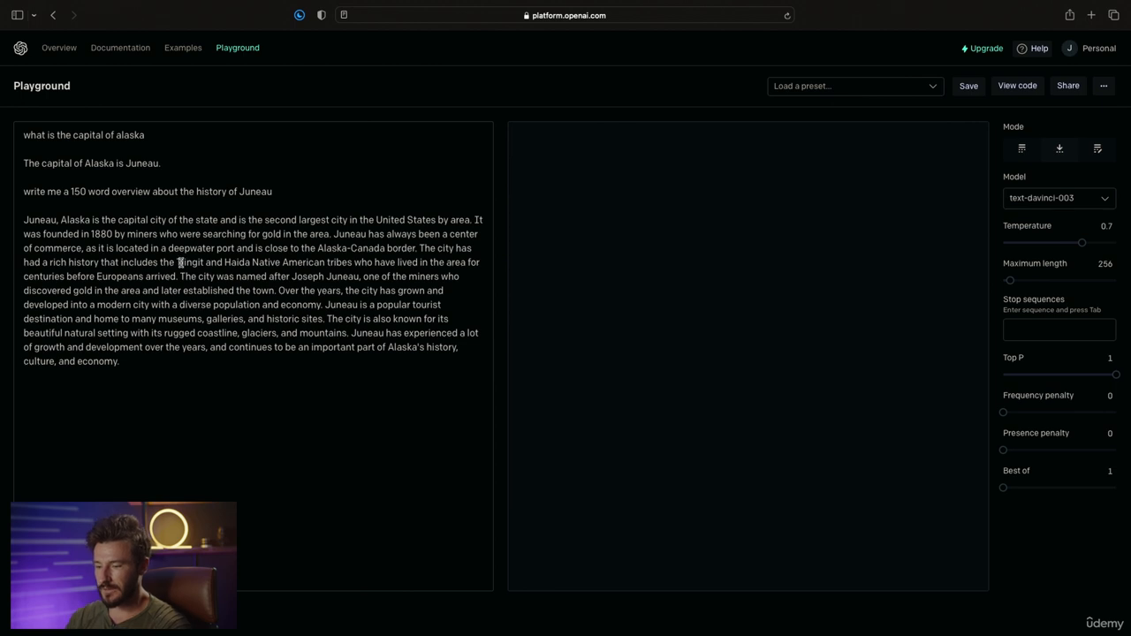
pyautogui.moveTo(180, 277); pyautogui.dragTo(359, 279)
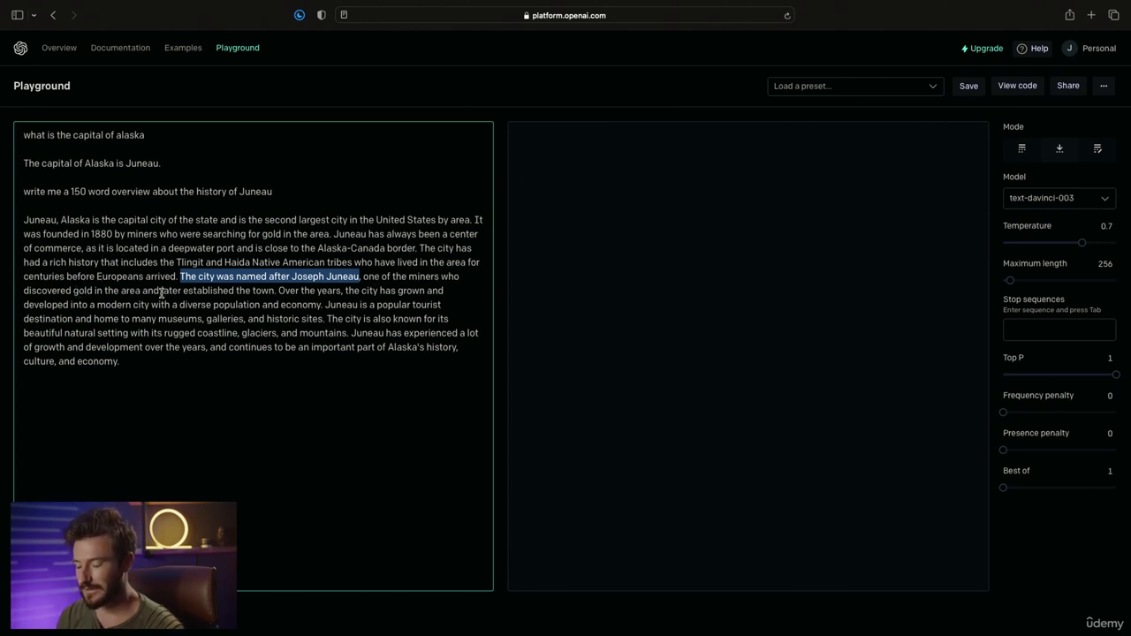
pyautogui.click(279, 290)
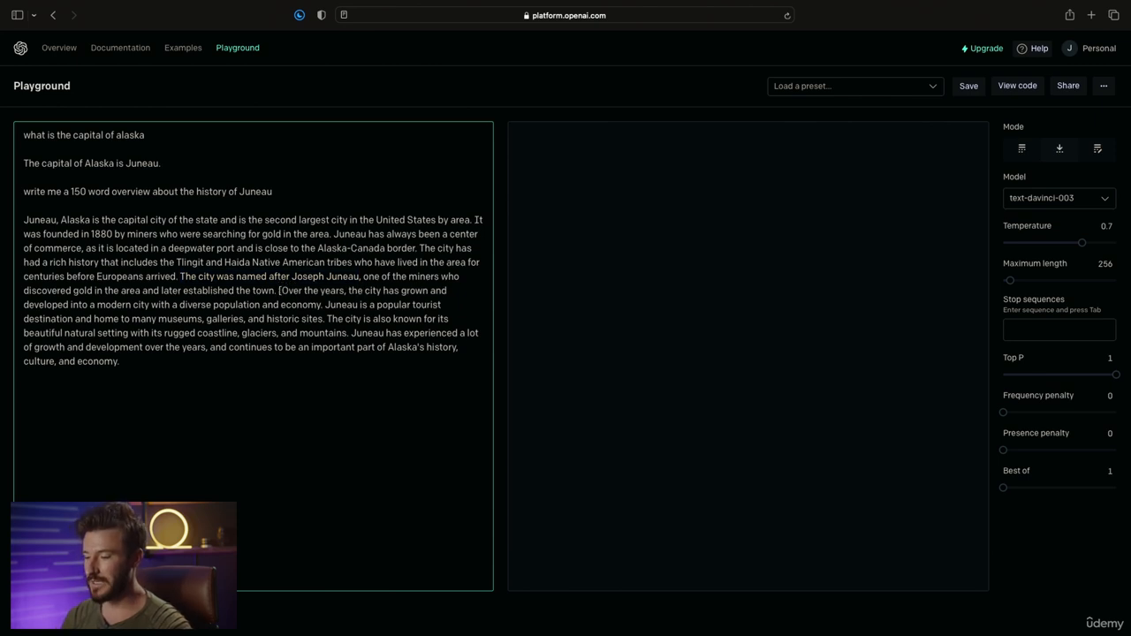
pyautogui.write('[insea')
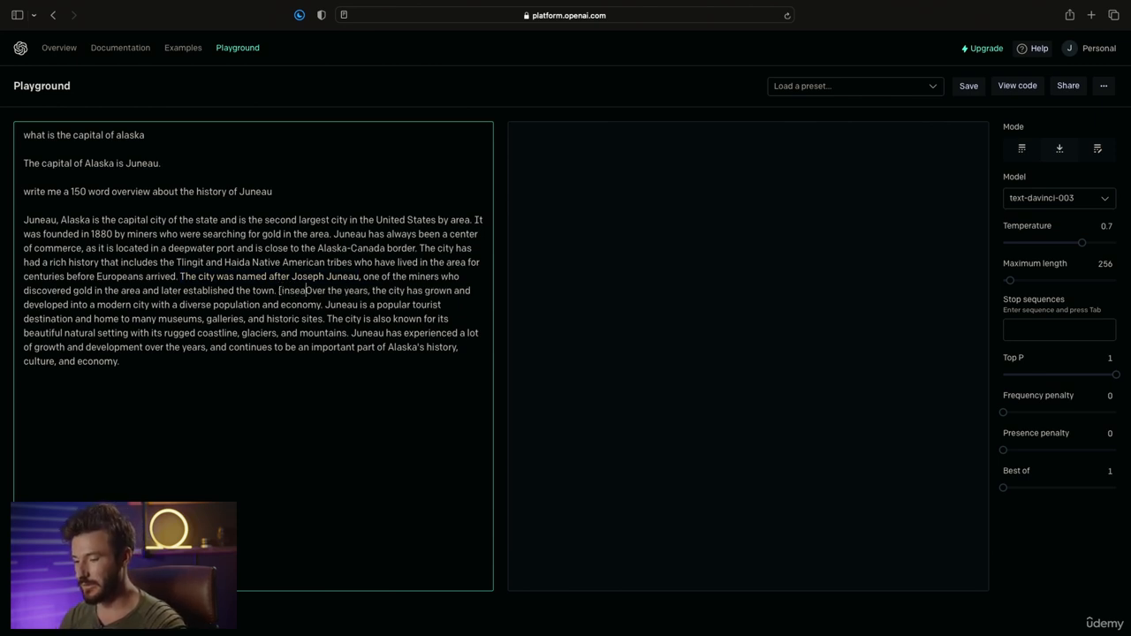
pyautogui.press('BackSpace')
pyautogui.write('rt]')
pyautogui.click(35, 612)
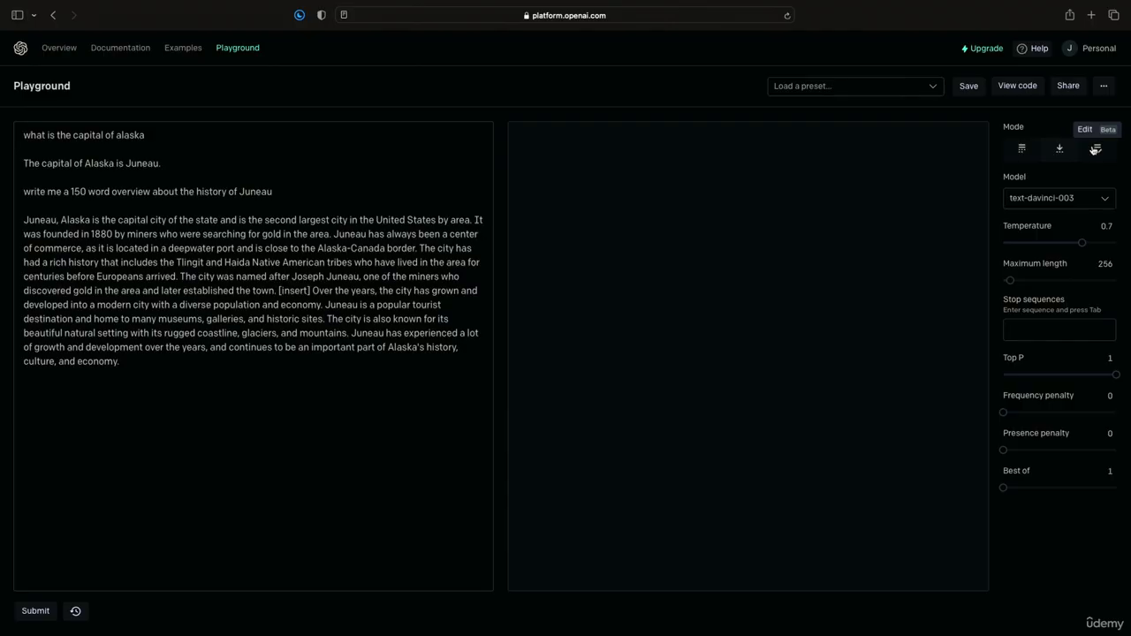
# Step: Switch to Edit mode and submit the instruction "remove [insert]" for the Juneau text
pyautogui.click(1098, 149)
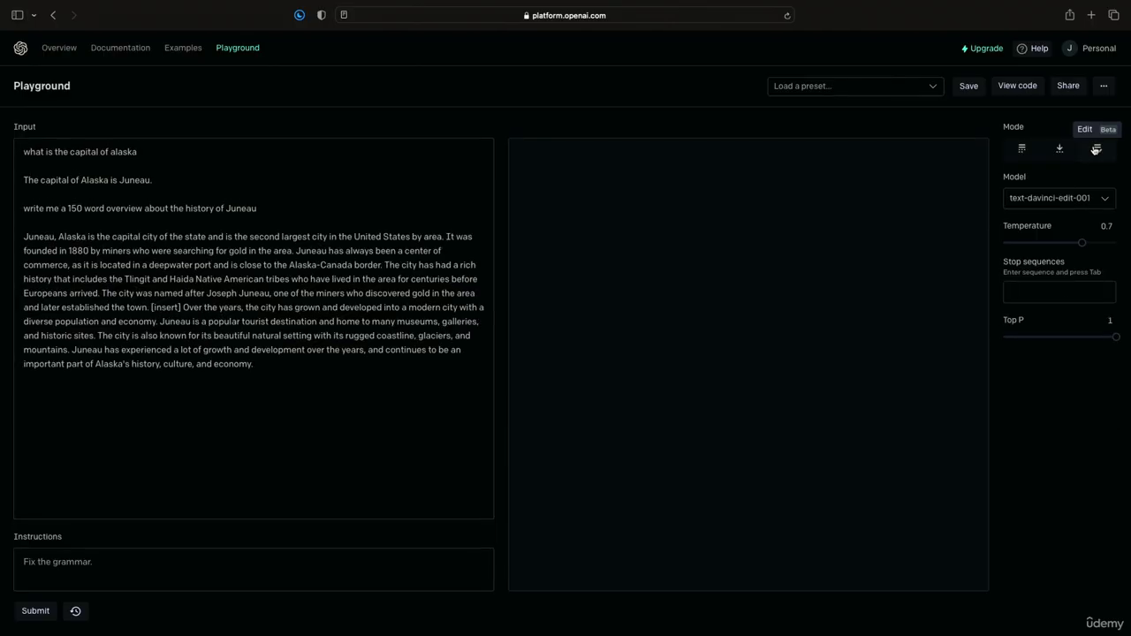
pyautogui.click(121, 565)
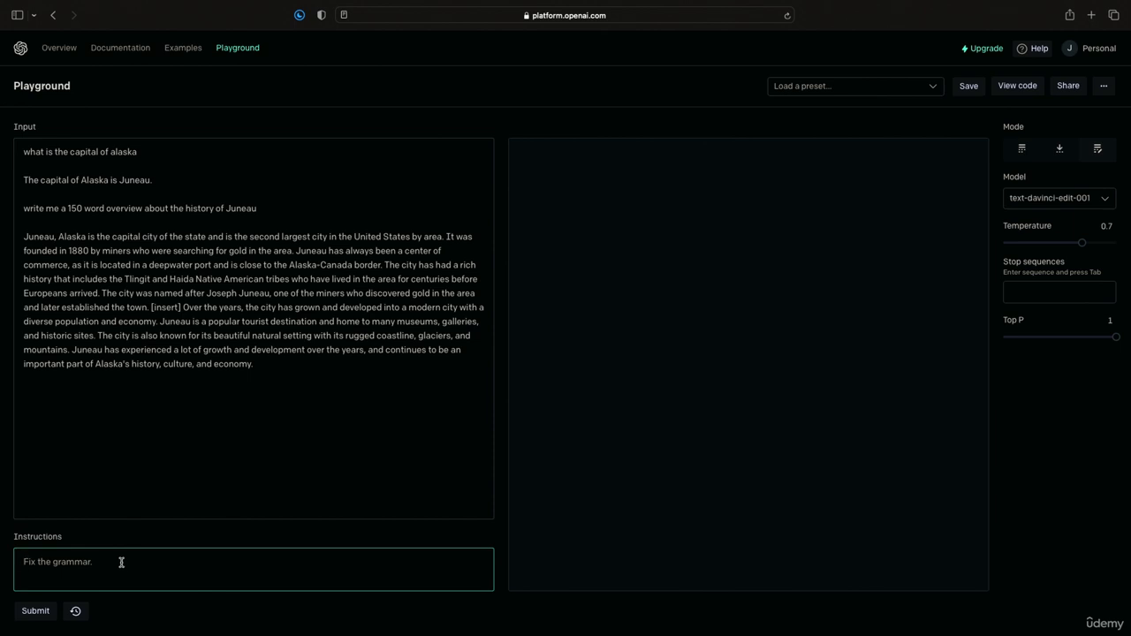
pyautogui.moveTo(151, 307); pyautogui.dragTo(181, 306)
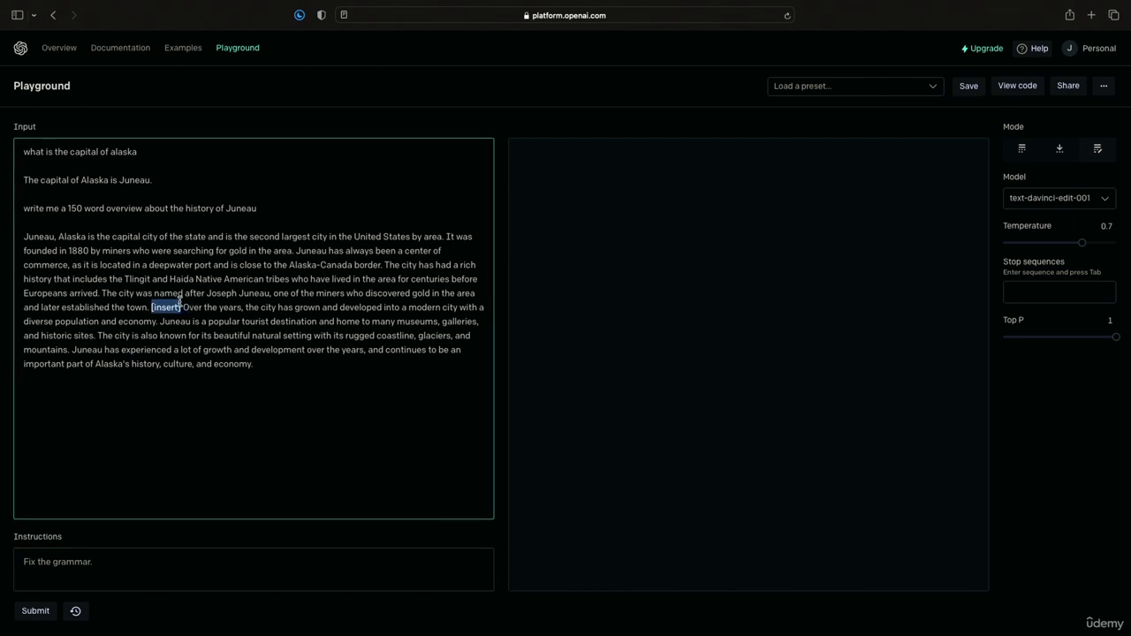
pyautogui.click(63, 563)
pyautogui.write('remove [')
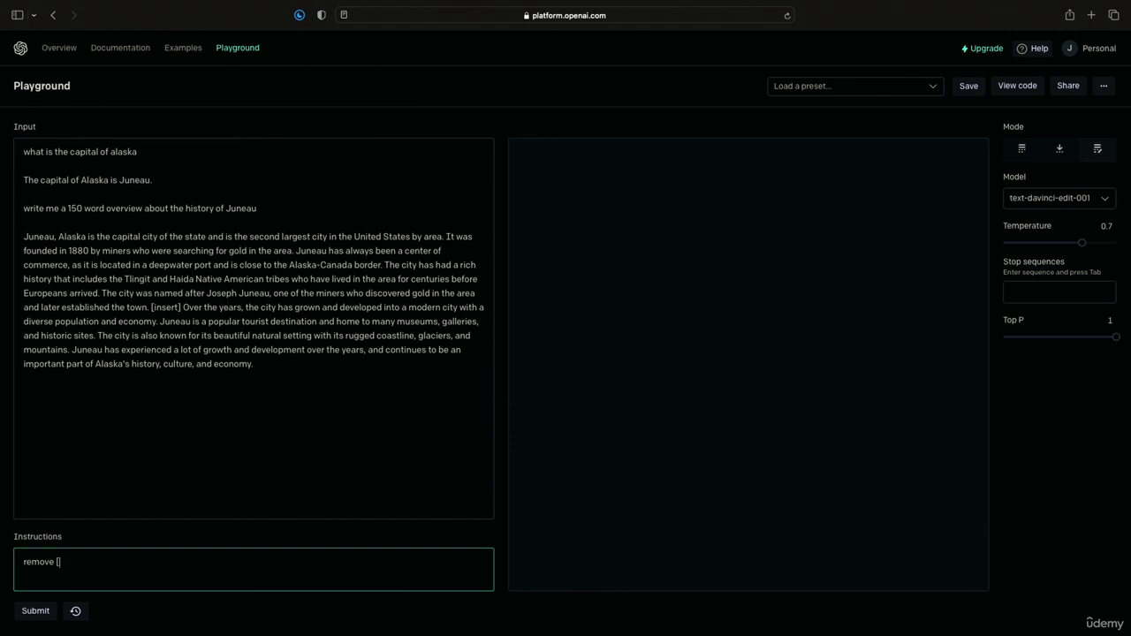
pyautogui.write('insert]')
pyautogui.click(39, 609)
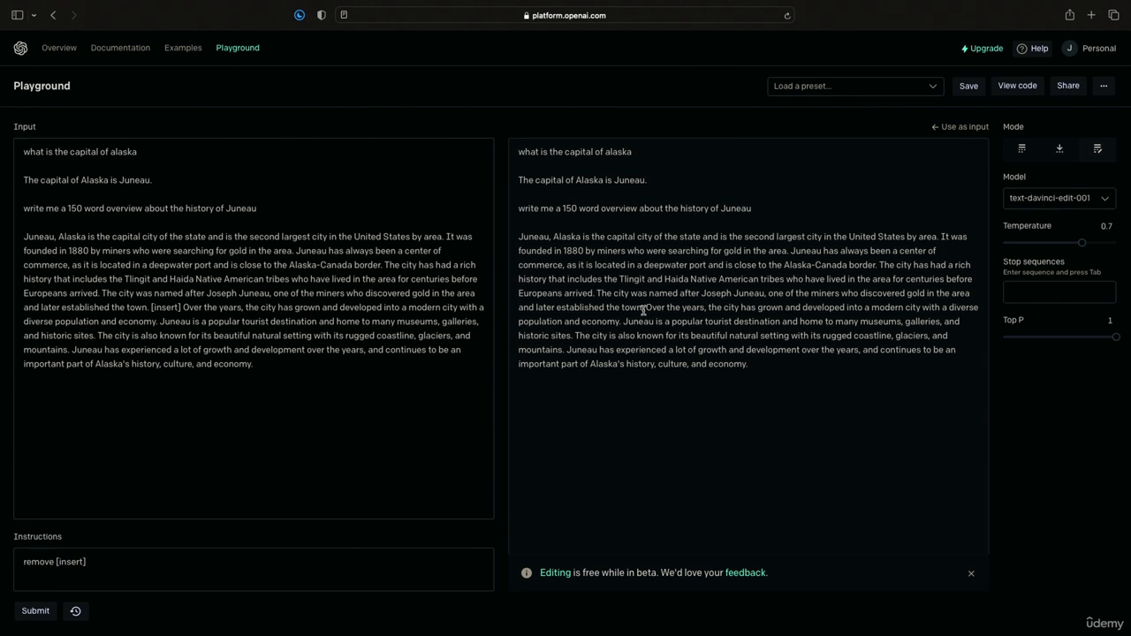
# Step: Replace the edit instruction with "fix grammar" and submit it
pyautogui.doubleClick(161, 307)
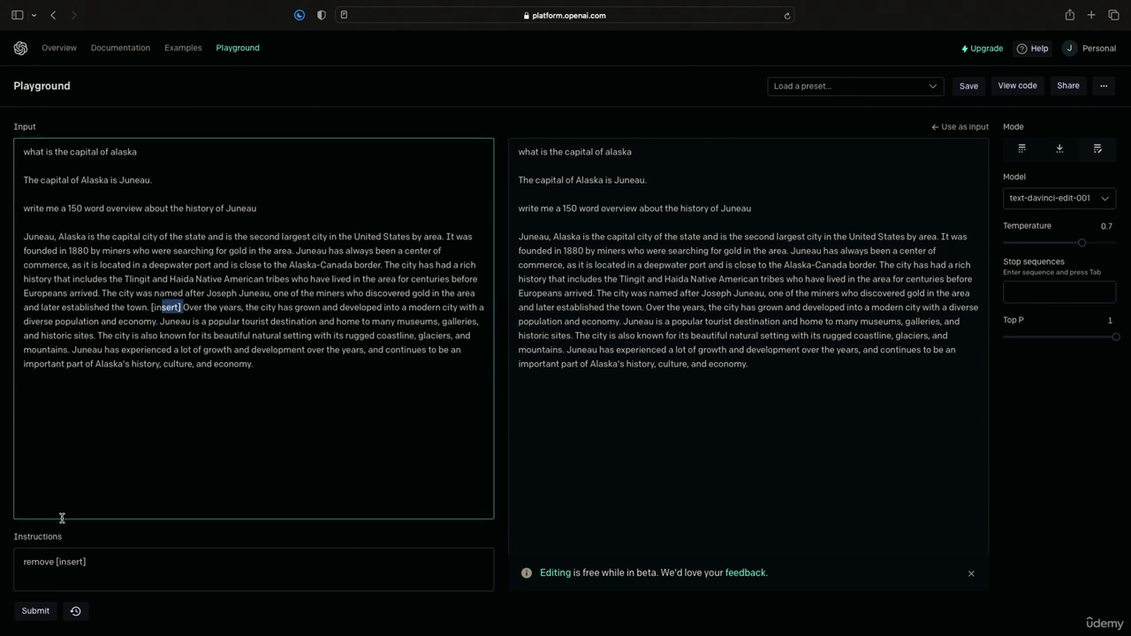
pyautogui.click(112, 566)
pyautogui.press('super+a')
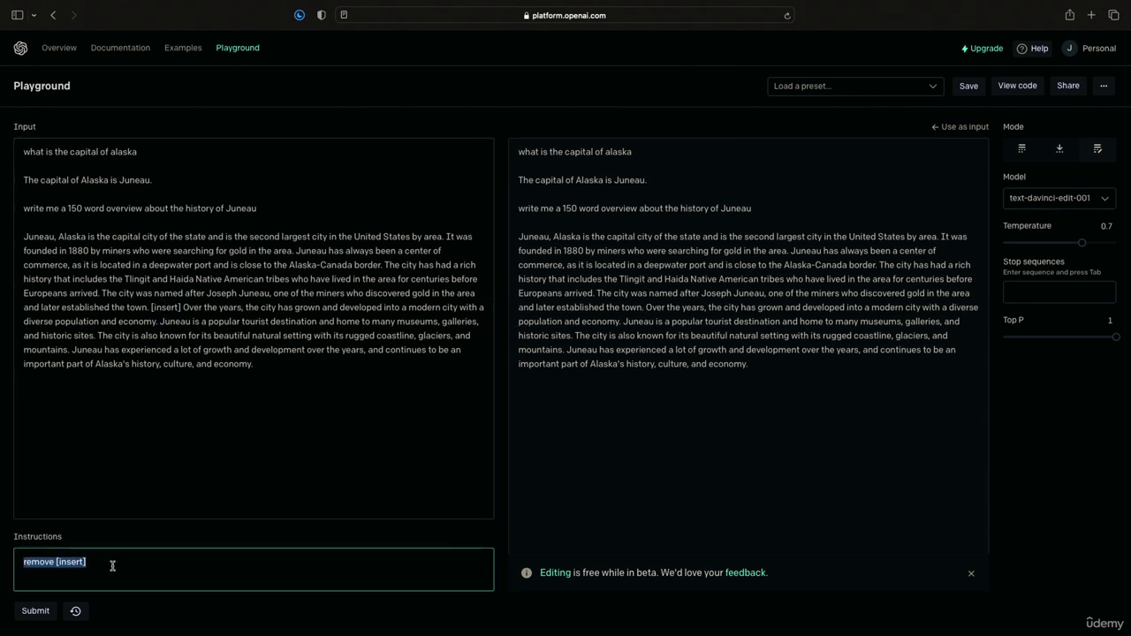
pyautogui.write('fix grammar')
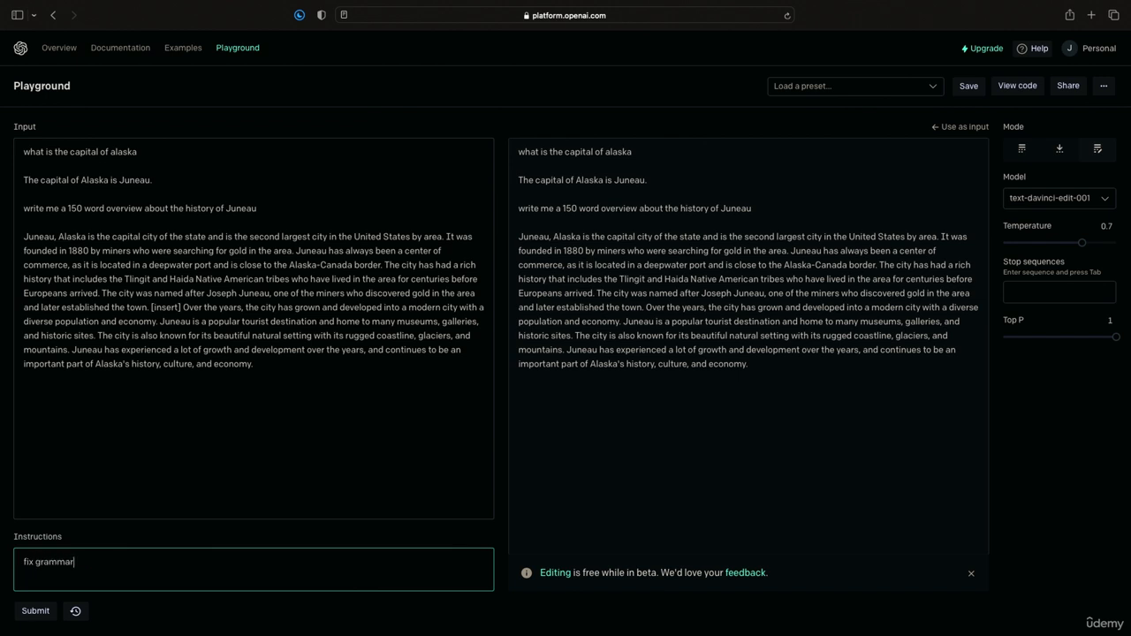
pyautogui.click(38, 609)
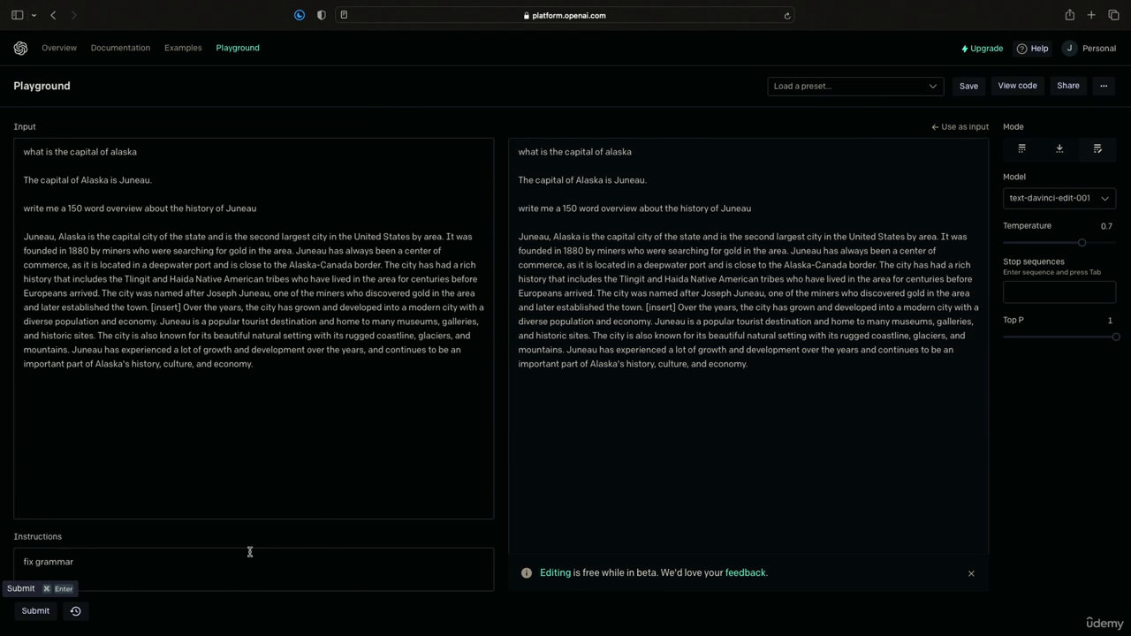
pyautogui.click(142, 566)
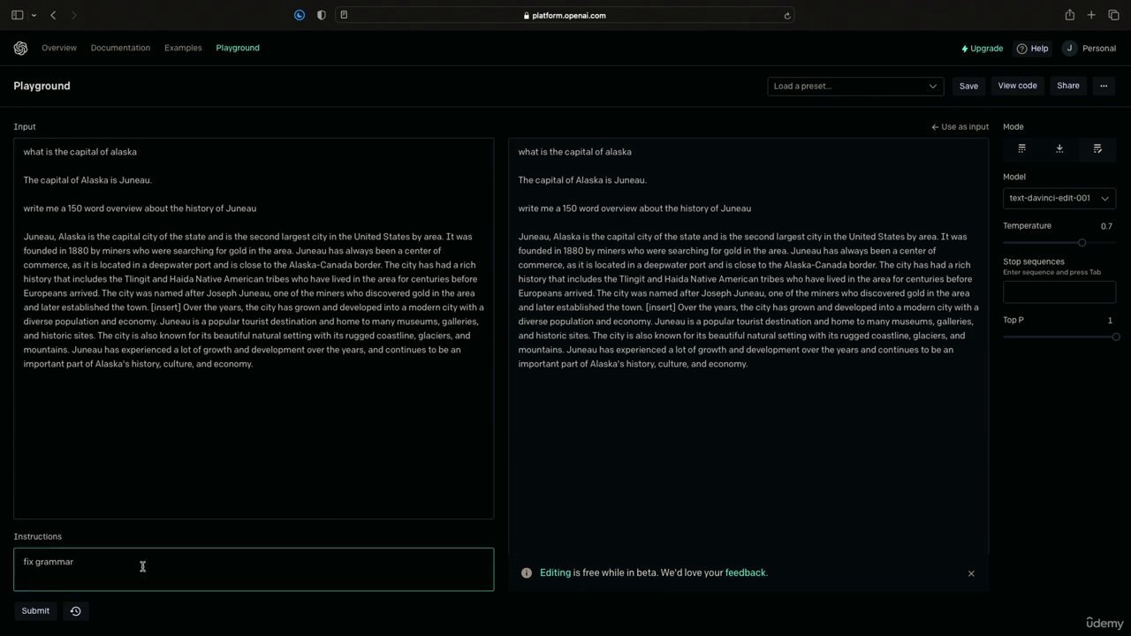
# Step: Browse the earlier prompts in the 30-day history, and close the history
pyautogui.click(76, 610)
pyautogui.scroll(-2, 101, 260)
pyautogui.scroll(2, 100, 260)
pyautogui.scroll(-1, 102, 260)
pyautogui.scroll(-5, 101, 260)
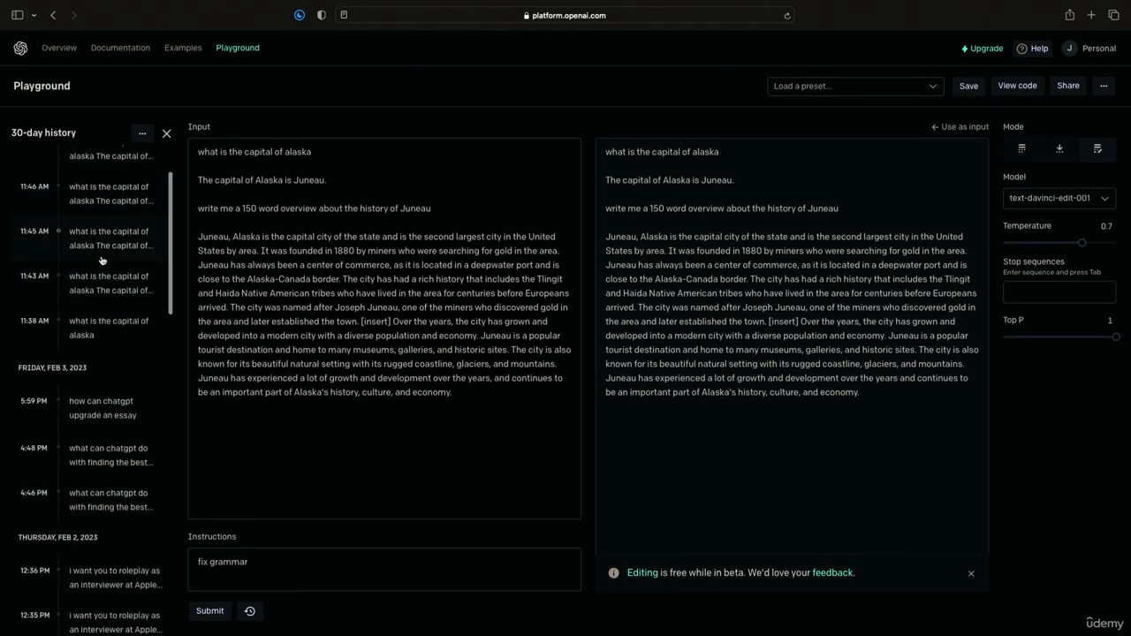
pyautogui.scroll(7, 102, 259)
pyautogui.scroll(-1, 100, 259)
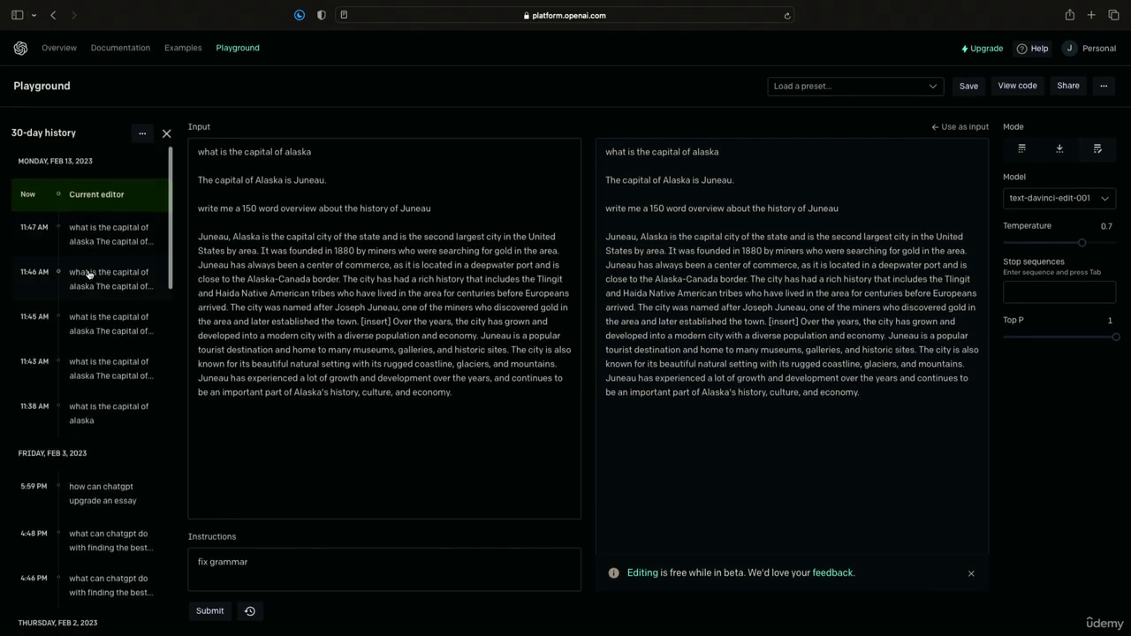
pyautogui.scroll(-3, 76, 239)
pyautogui.scroll(-3, 75, 235)
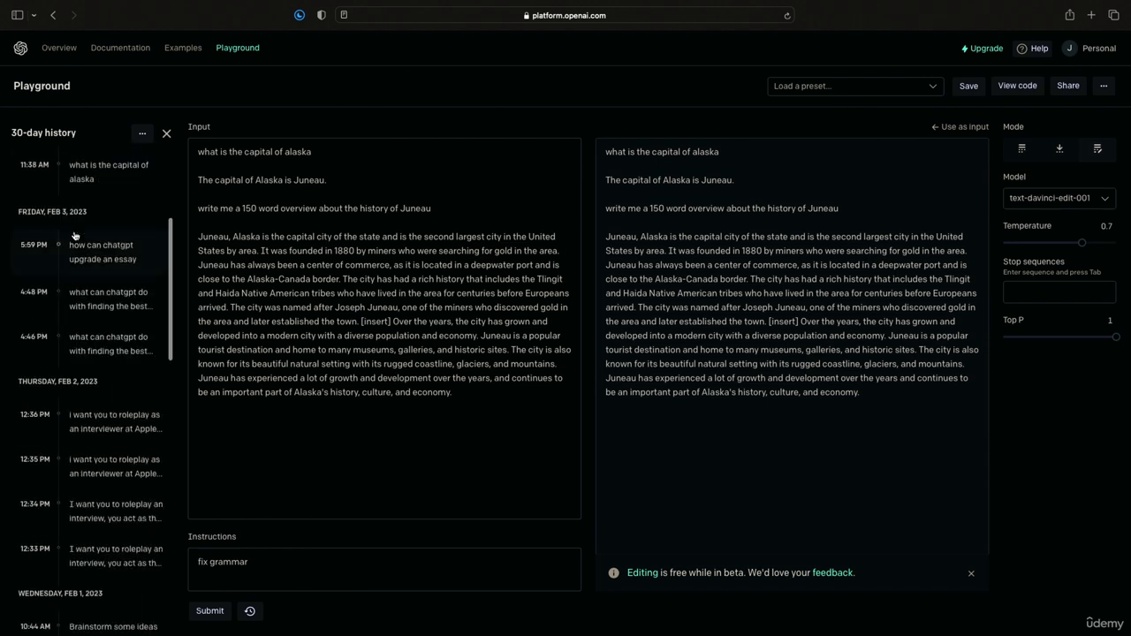
pyautogui.click(166, 133)
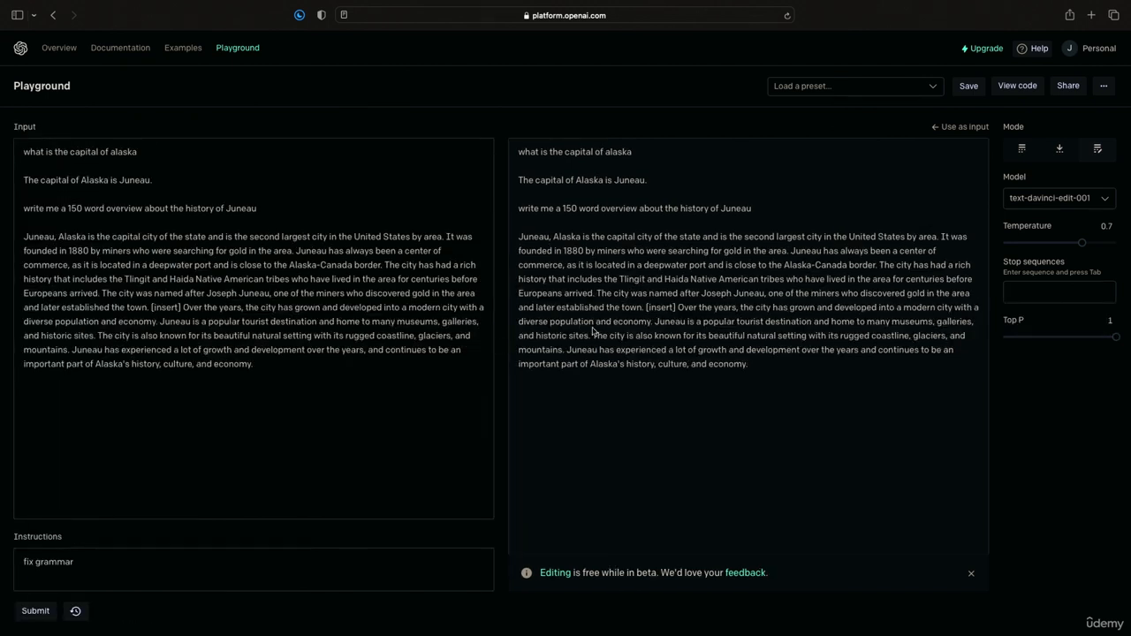
# Step: Select the Juneau overview in the edited output and use the output as the new input
pyautogui.moveTo(593, 235); pyautogui.dragTo(798, 379)
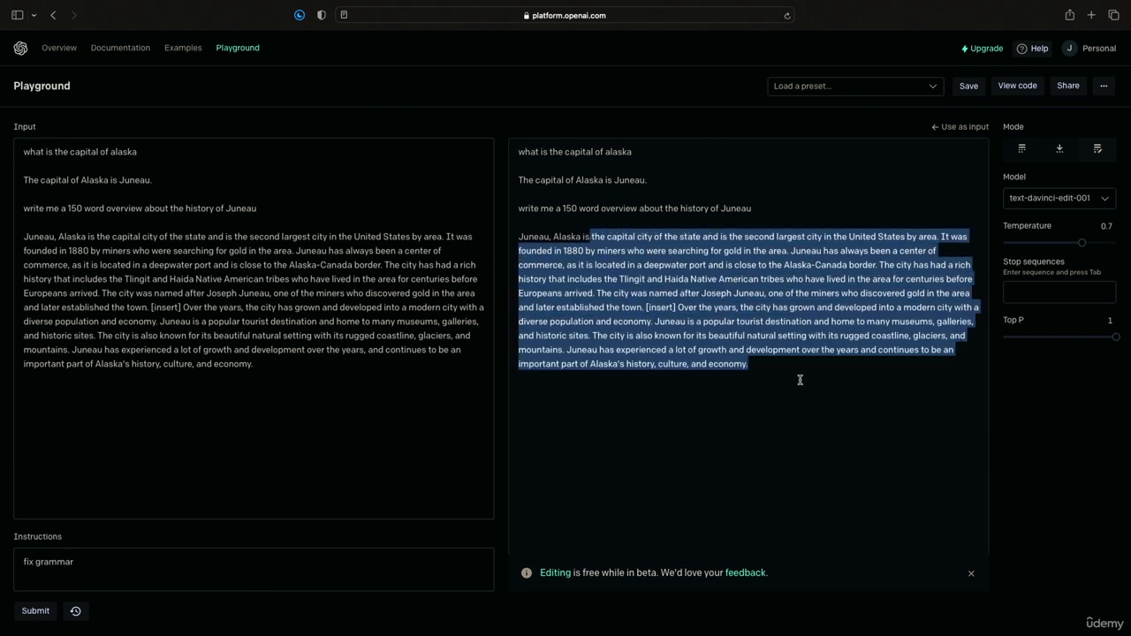
pyautogui.click(953, 129)
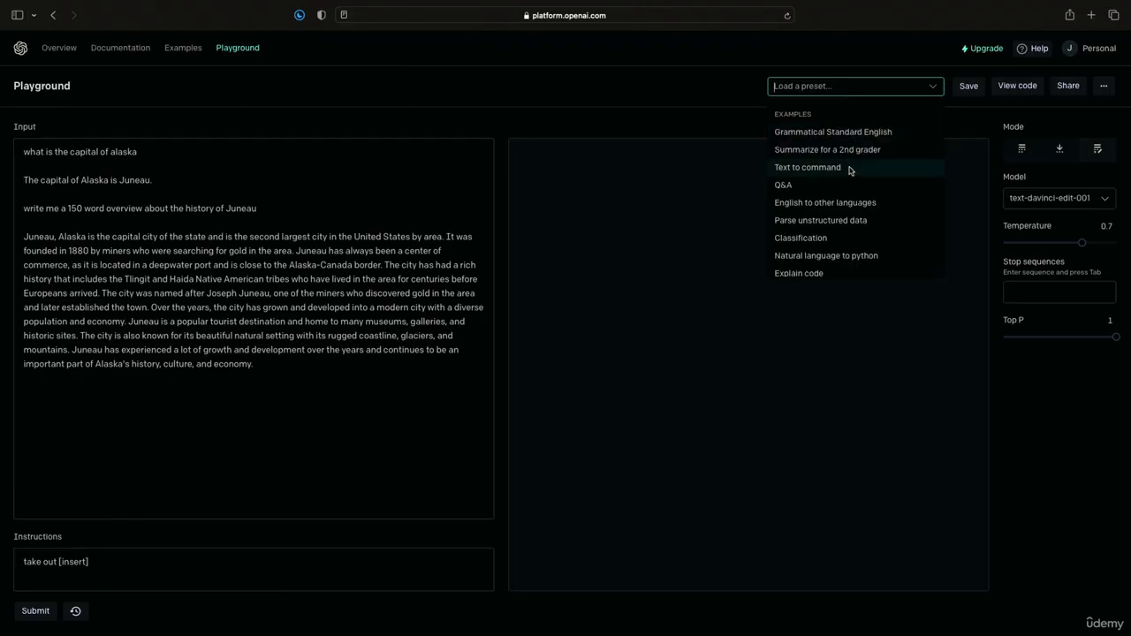
# Step: Load the Q&A example preset, accepting that unsaved changes are discarded
pyautogui.scroll(-2, 851, 171)
pyautogui.scroll(2, 851, 181)
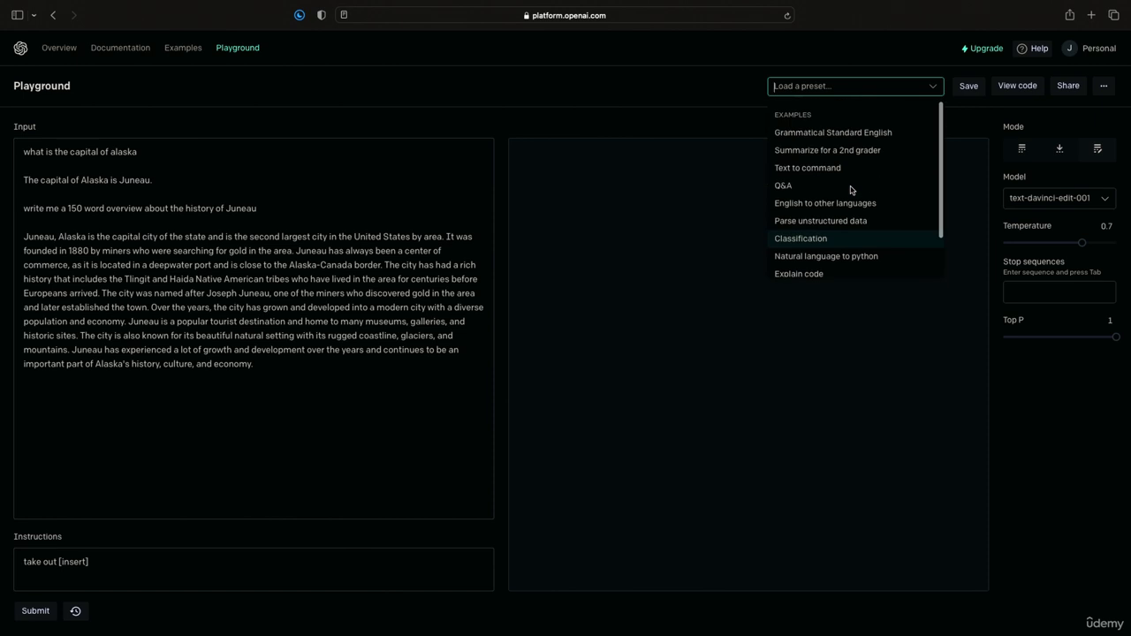
pyautogui.click(834, 190)
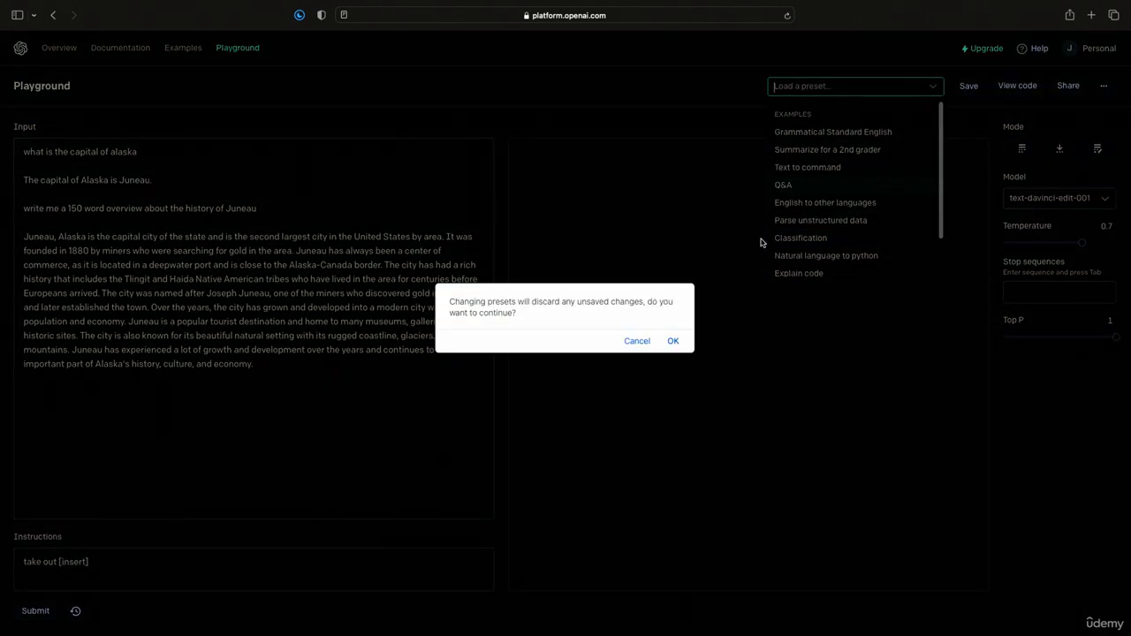
pyautogui.click(673, 341)
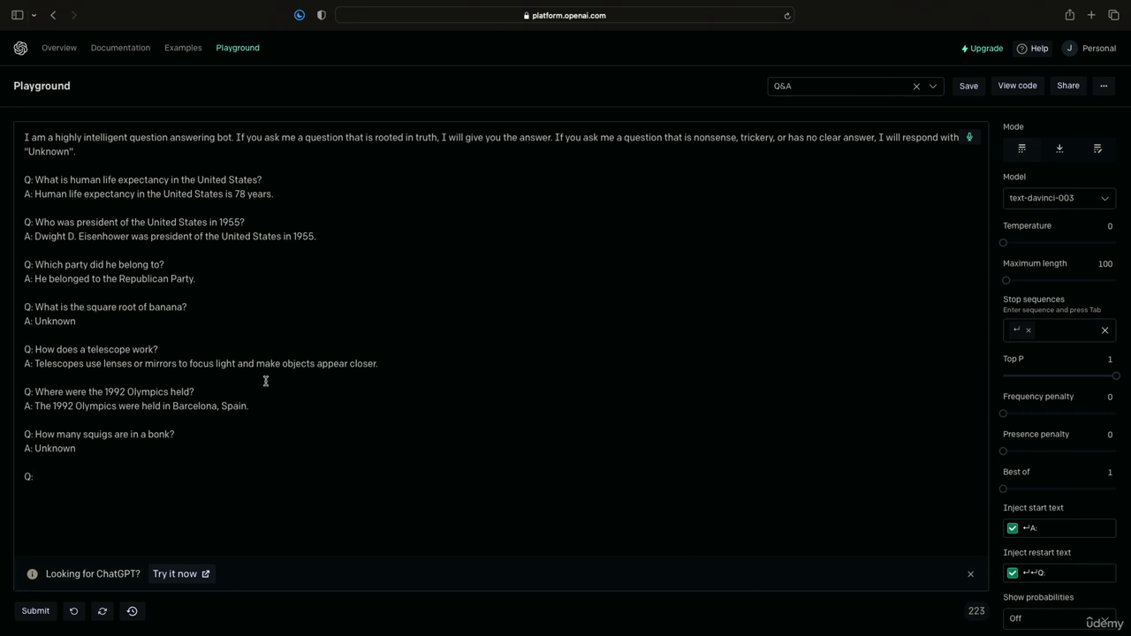
# Step: Examine the sample question-and-answer pairs on the telescope, the 1992 Olympics and squigs in a bonk
pyautogui.moveTo(55, 350); pyautogui.dragTo(161, 350)
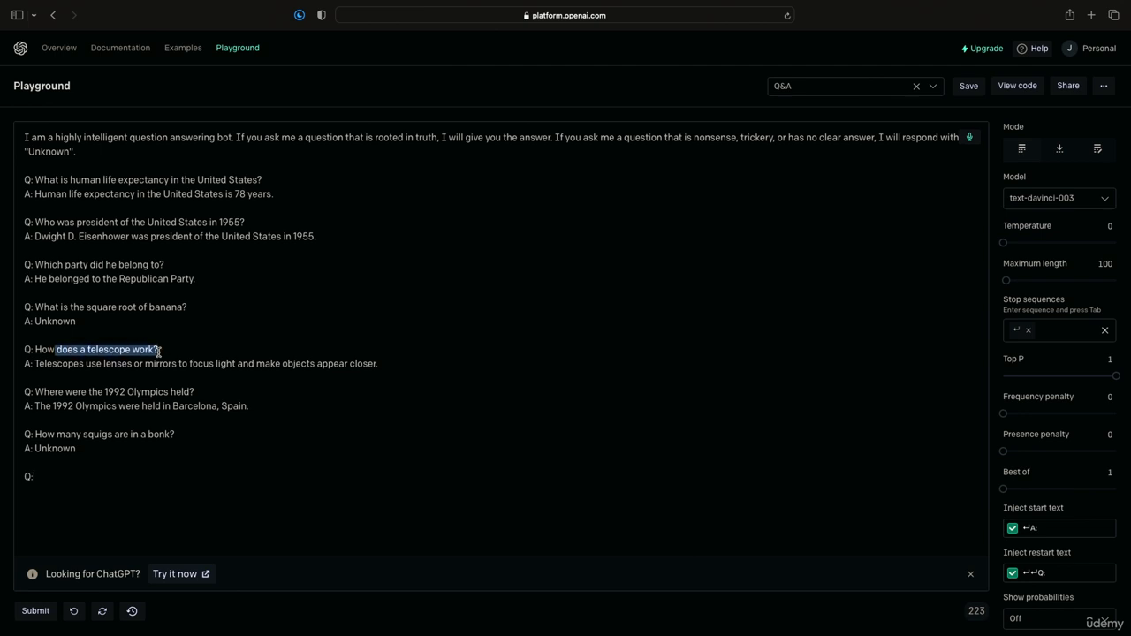
pyautogui.moveTo(79, 363); pyautogui.dragTo(302, 363)
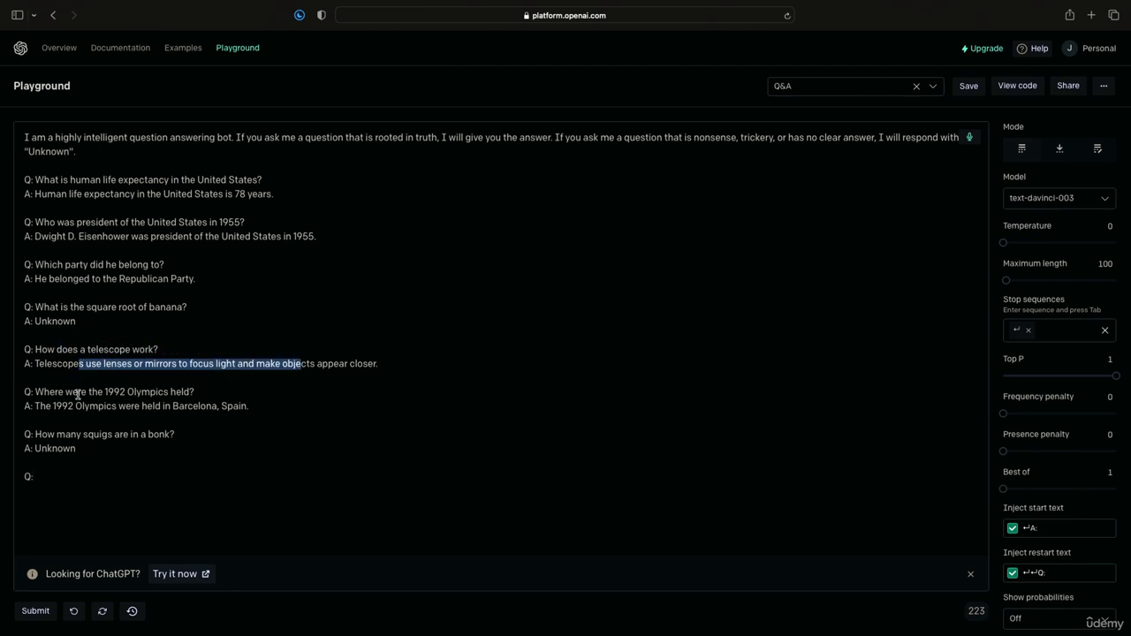
pyautogui.moveTo(55, 392); pyautogui.dragTo(197, 394)
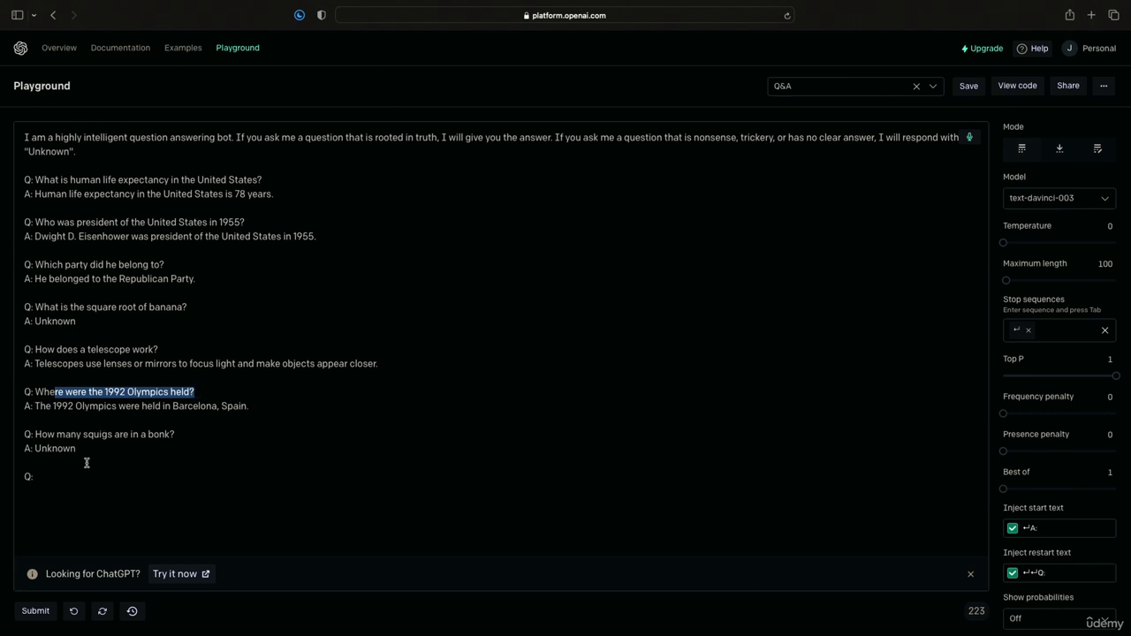
pyautogui.moveTo(54, 434); pyautogui.dragTo(180, 433)
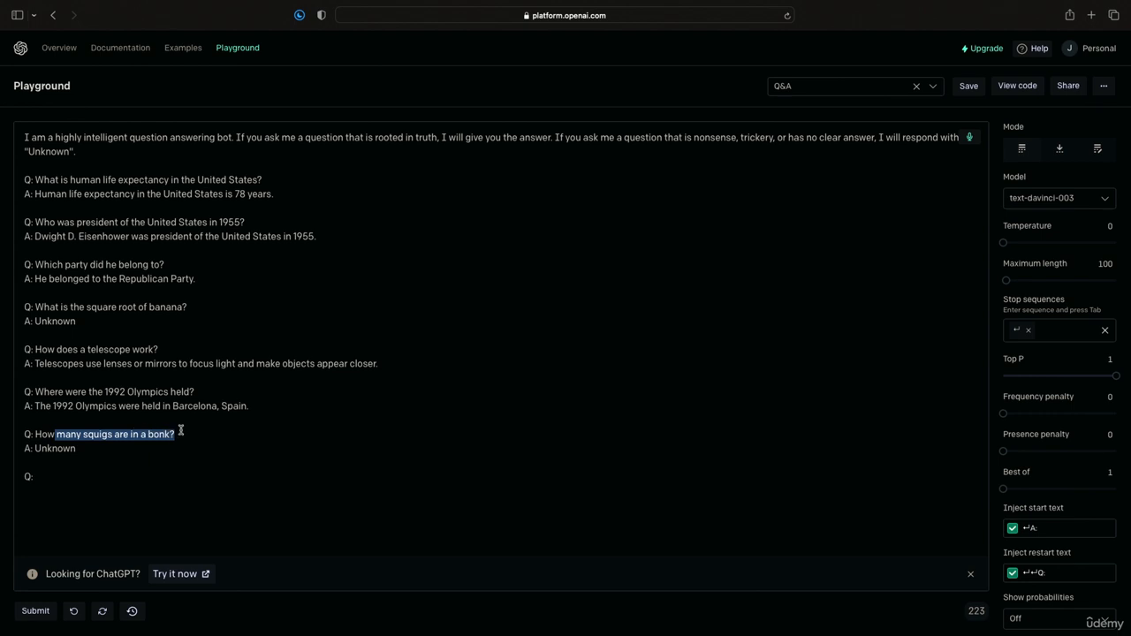
pyautogui.click(85, 448)
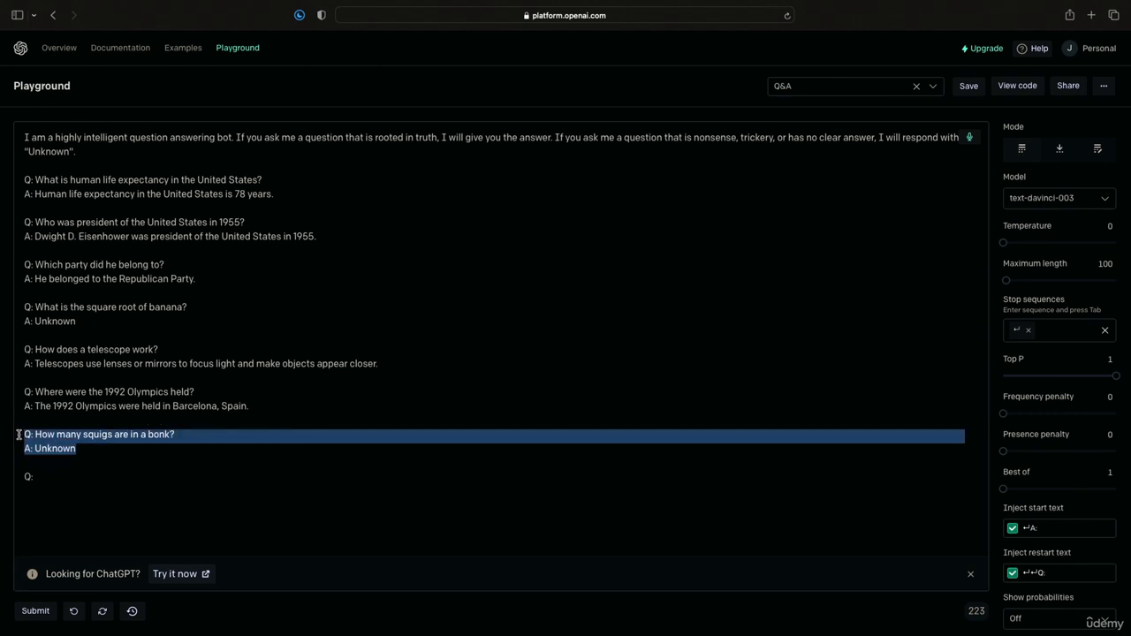
# Step: Add the question "who was the 20 president of the united states?" after the last Q: and submit it
pyautogui.click(59, 475)
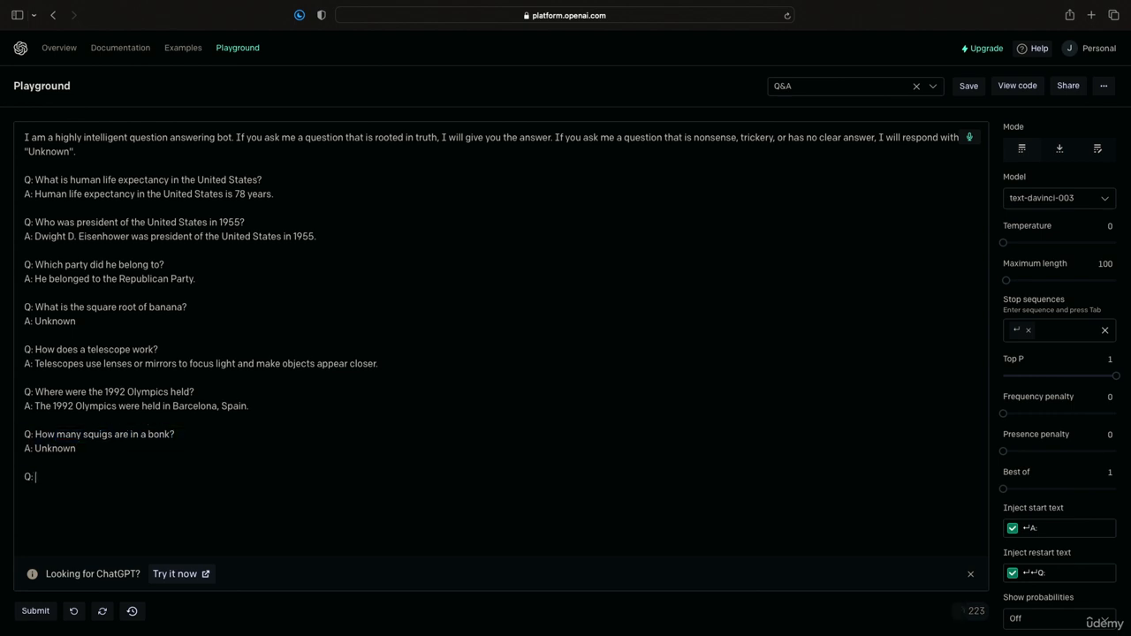
pyautogui.write('who was the 20 presi')
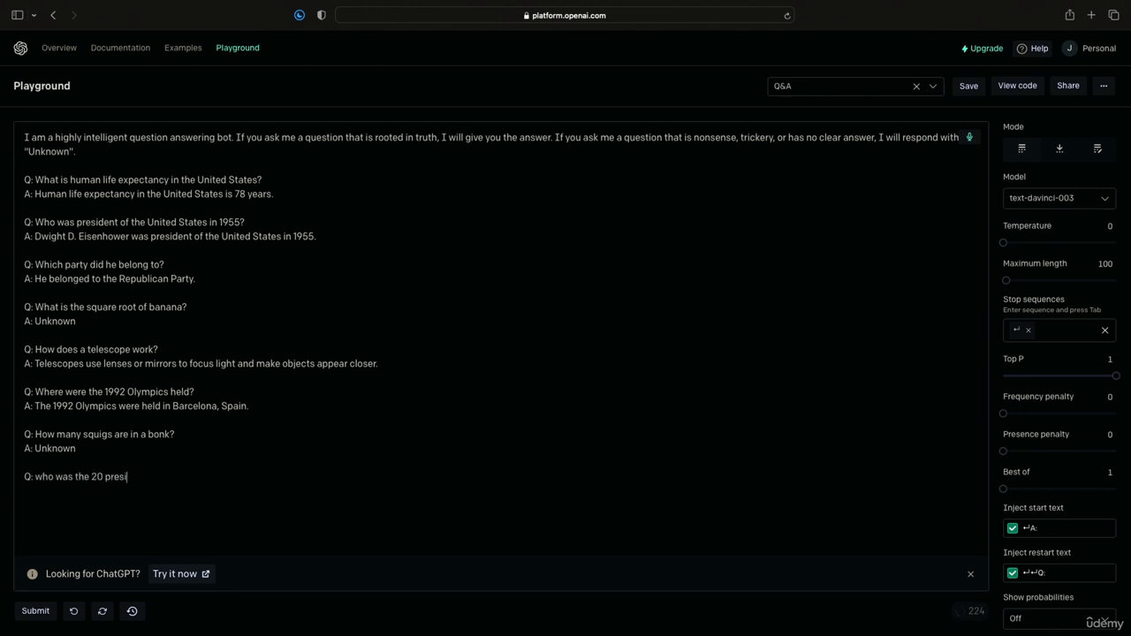
pyautogui.write('dent of the united states?')
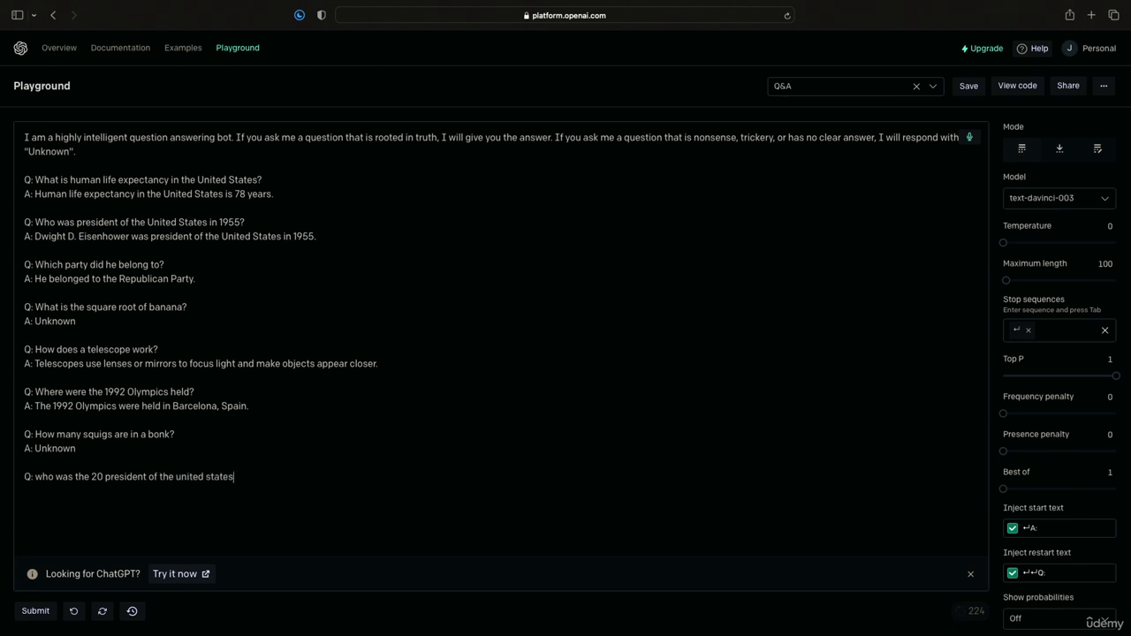
pyautogui.press('super+Return')
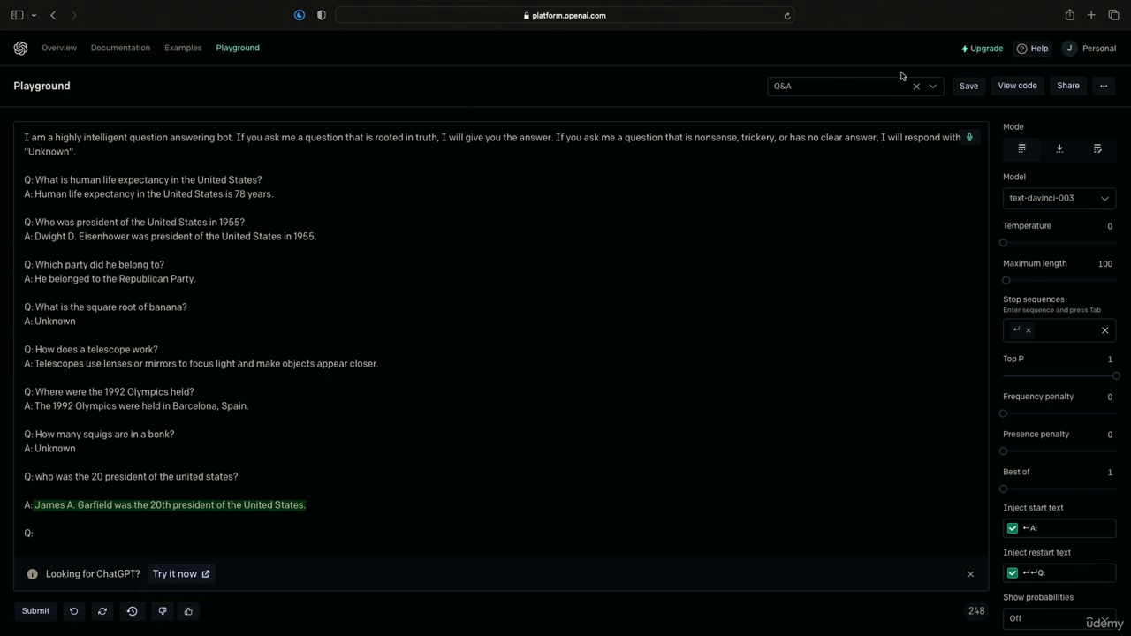
# Step: Load the "Summarize for a 2nd grader" example preset, discarding the unsaved Q&A changes
pyautogui.click(932, 86)
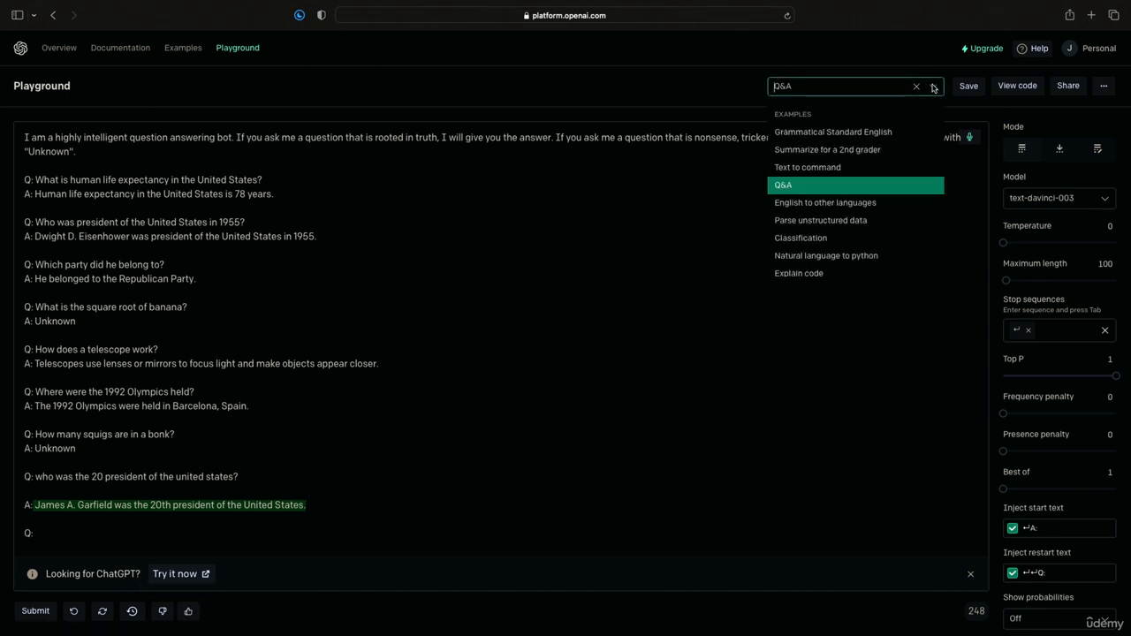
pyautogui.click(859, 174)
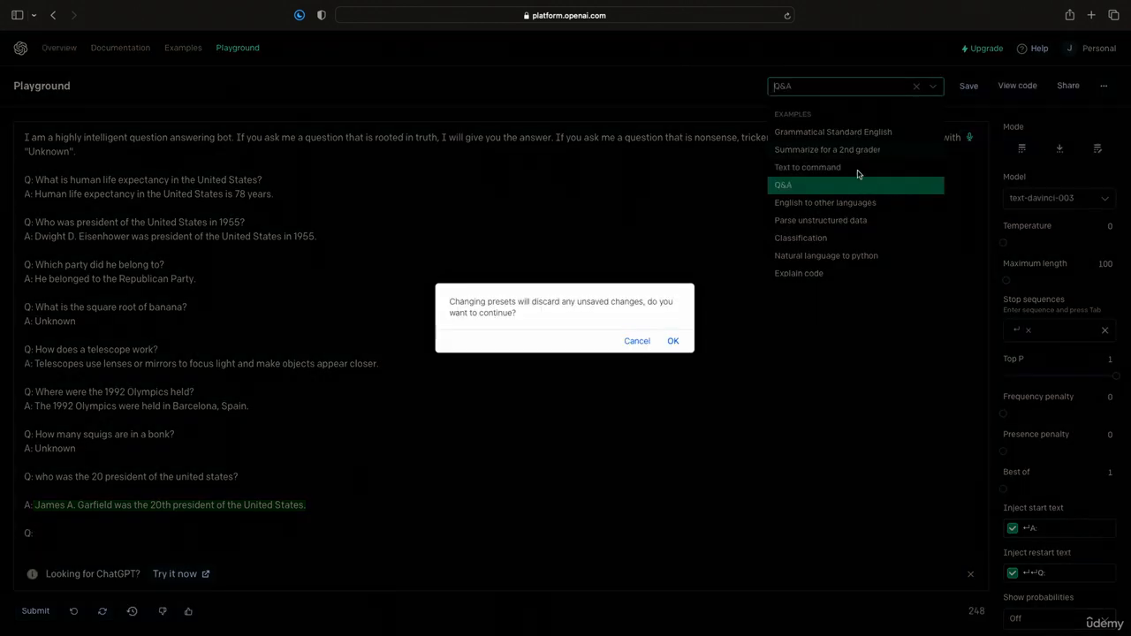
pyautogui.click(672, 342)
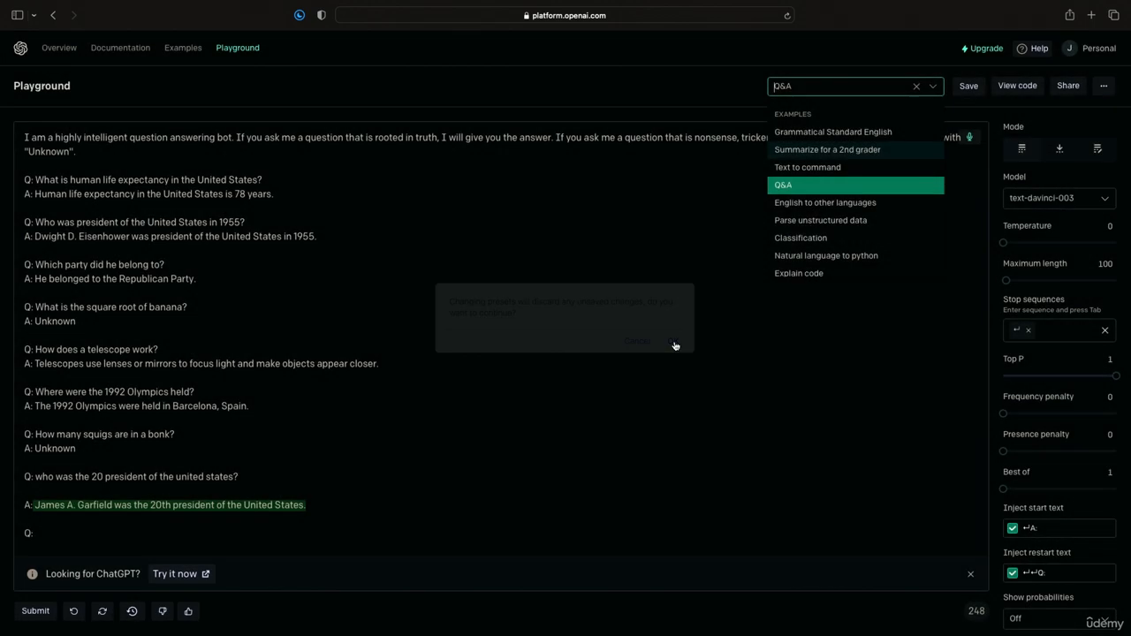
# Step: Read through the Jupiter passage and submit the prompt to summarize it for a second-grade student
pyautogui.click(350, 295)
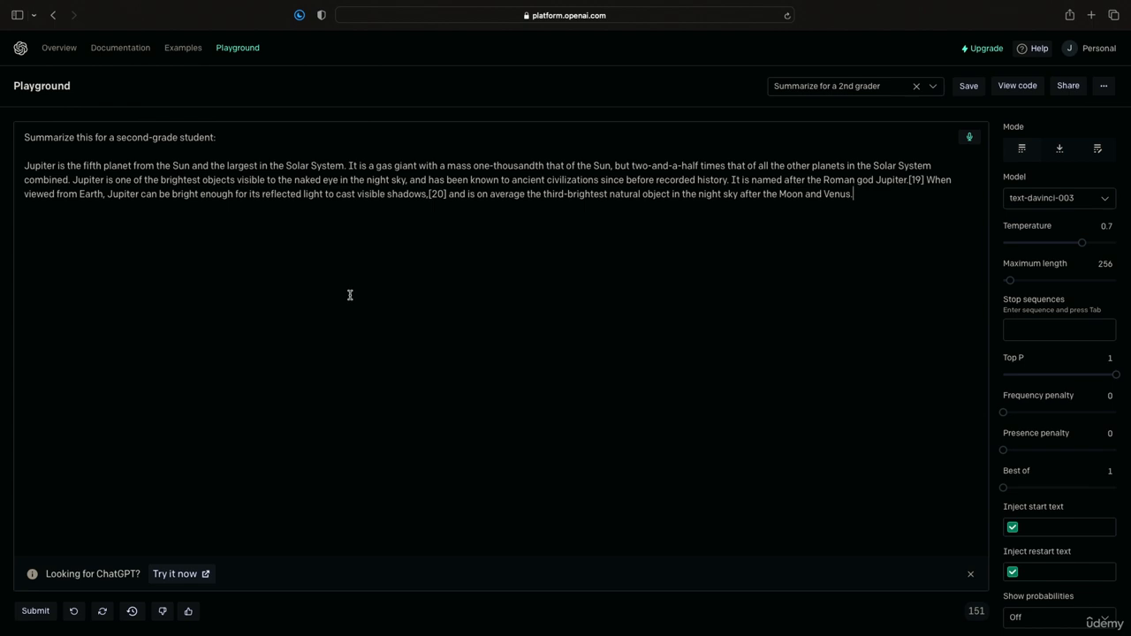
pyautogui.moveTo(25, 165); pyautogui.dragTo(309, 162)
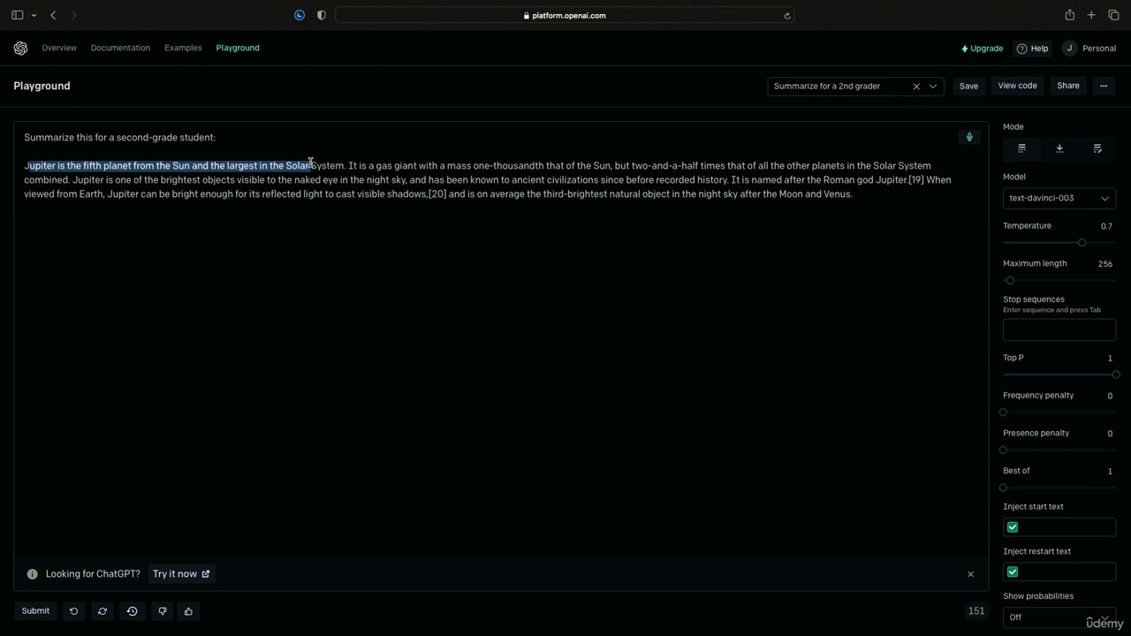
pyautogui.click(149, 176)
pyautogui.moveTo(43, 163); pyautogui.dragTo(624, 181)
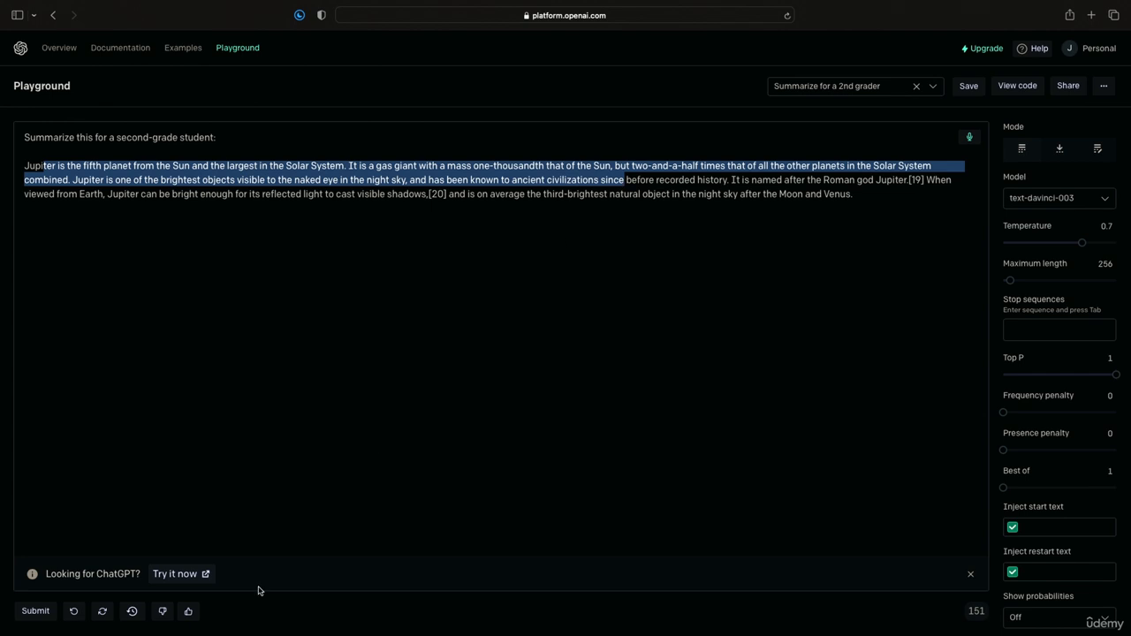
pyautogui.click(38, 612)
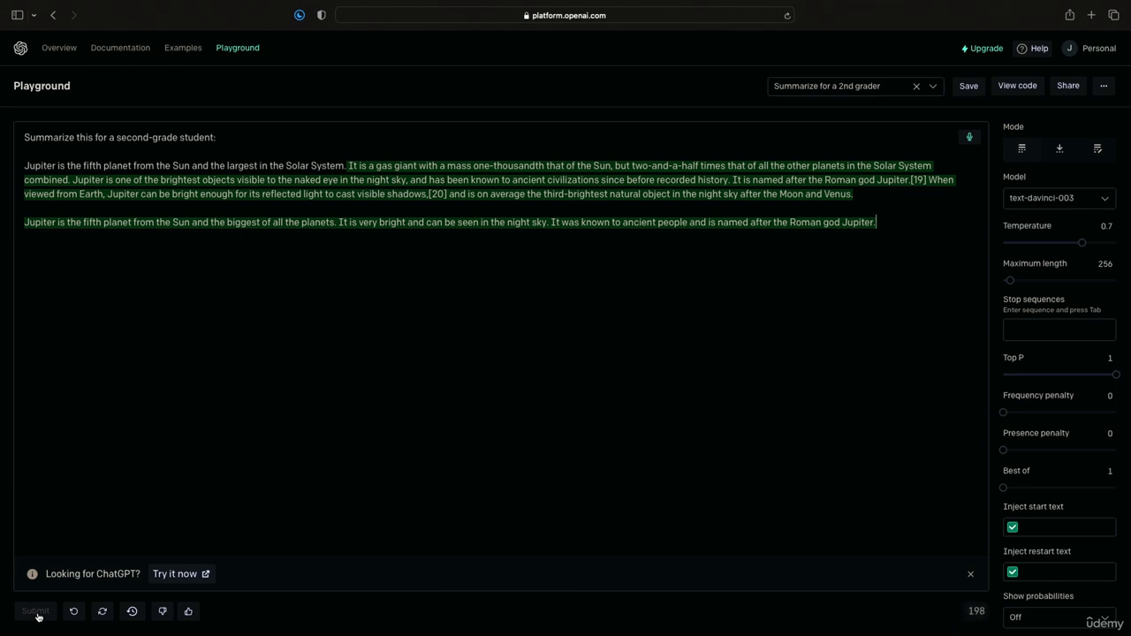
# Step: Open Speech to text for the prompt and start an audio recording
pyautogui.click(975, 140)
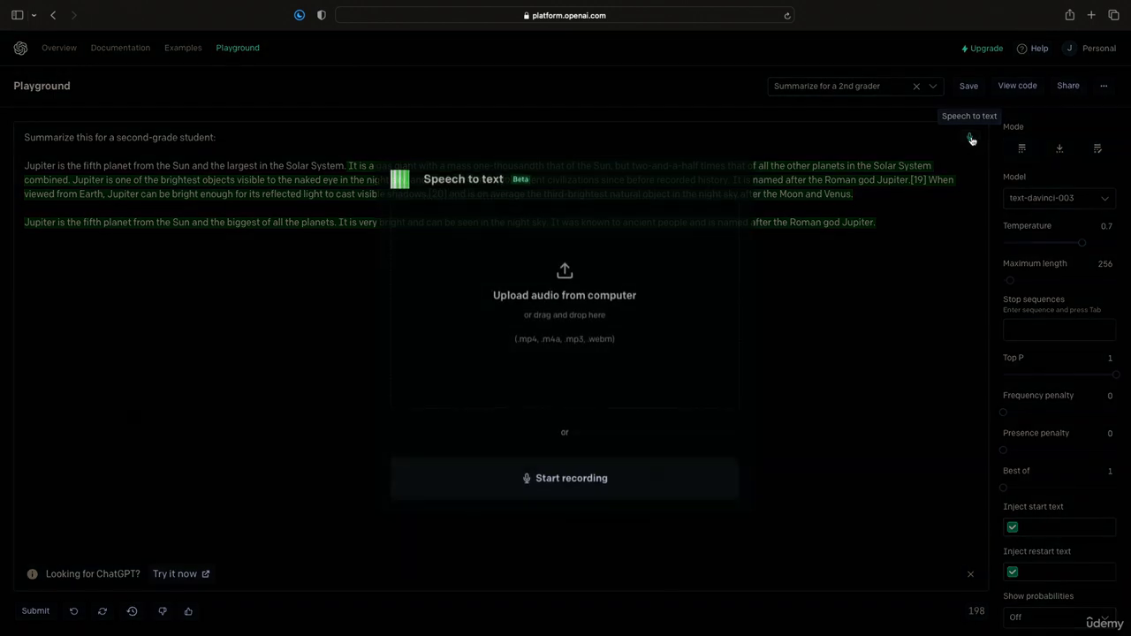
pyautogui.click(566, 477)
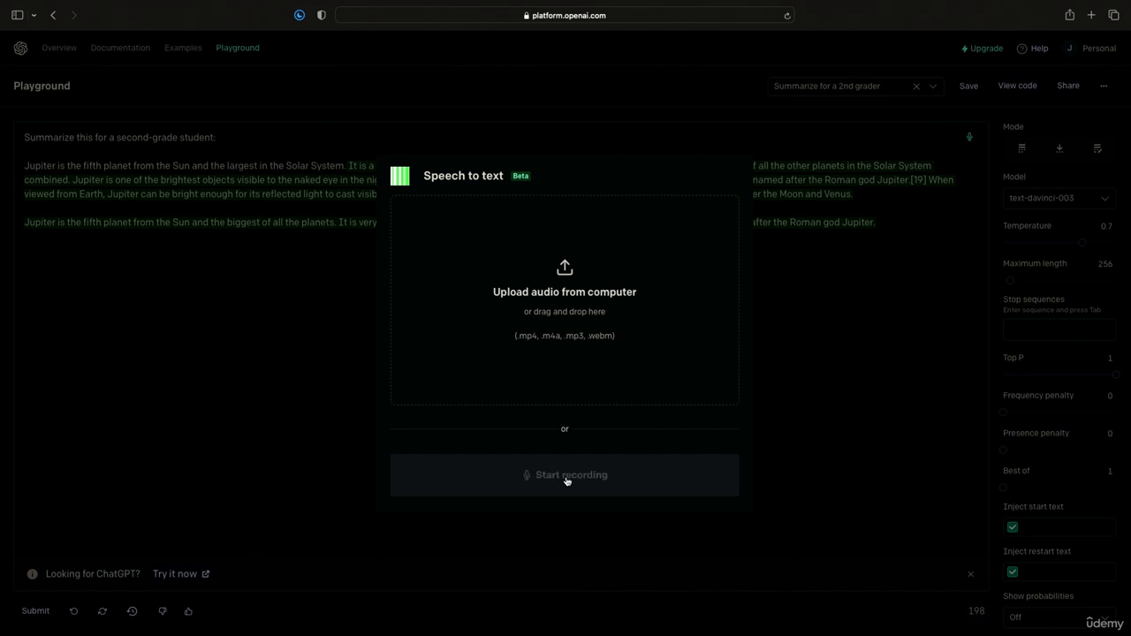